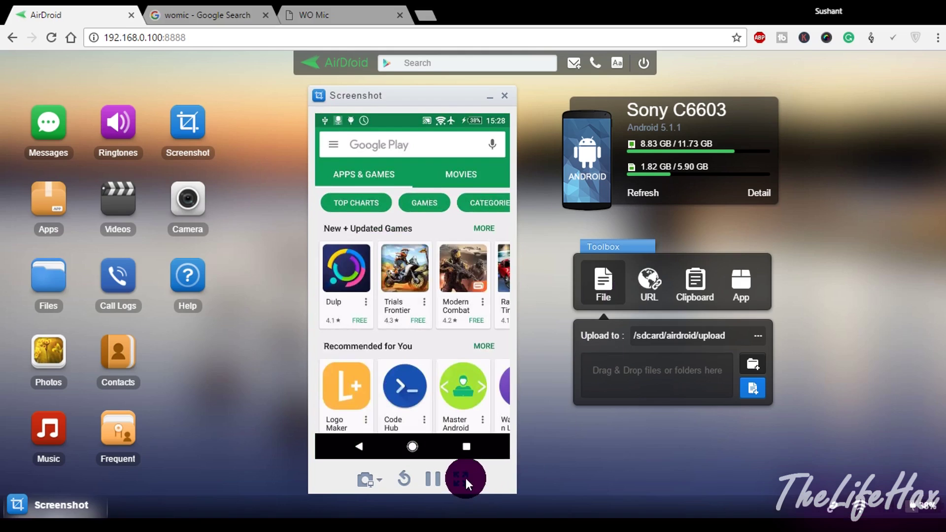
- Search Google Play on the mirrored phone for "wo mic" and open the WO Mic app page by Wireless Orange
{"action": "left_click", "coordinate": [462, 475]}
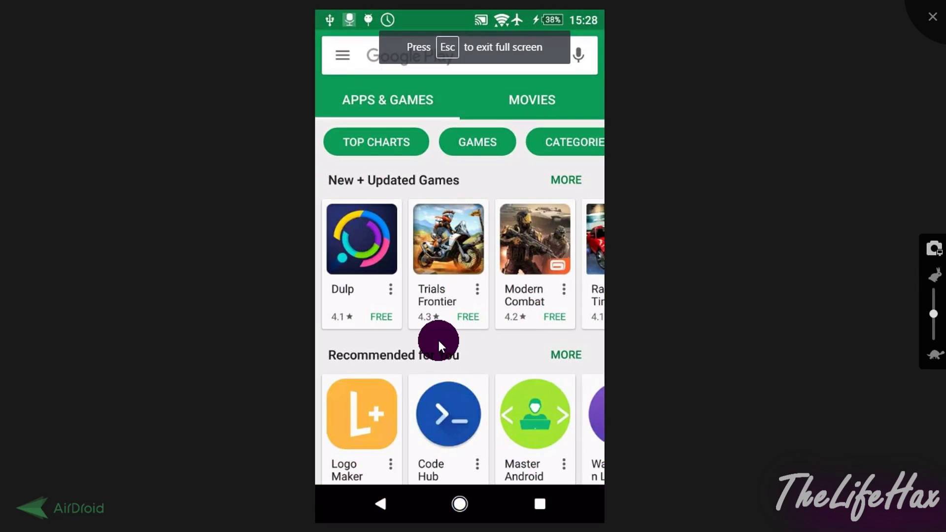
{"action": "type", "text": "wo mic"}
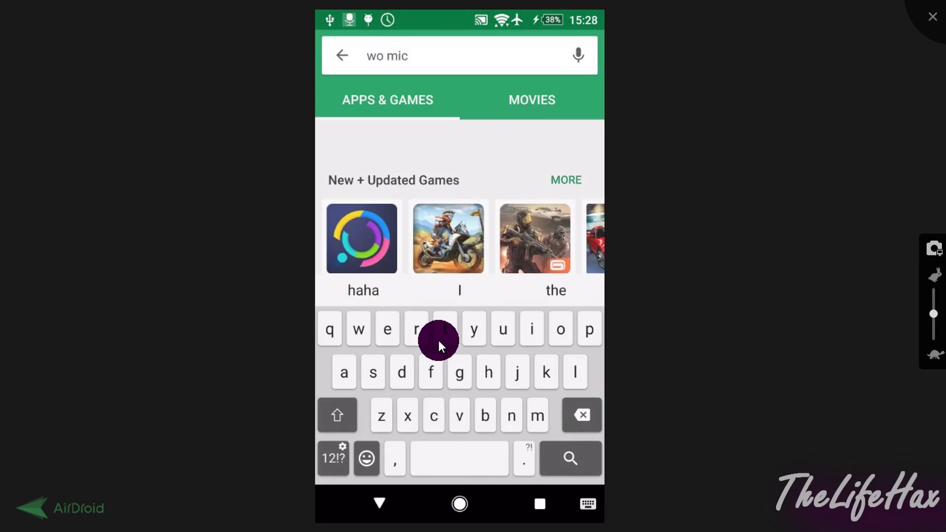
{"action": "key", "text": "Return"}
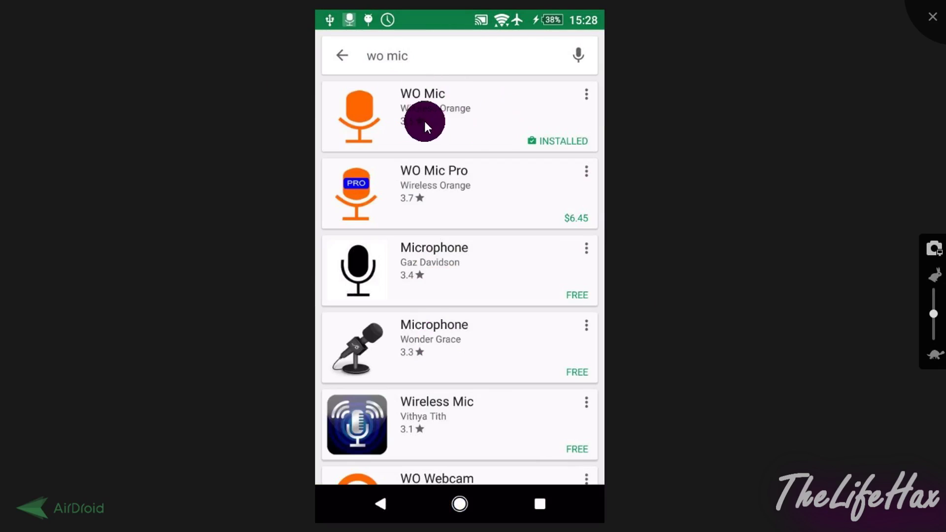
{"action": "left_click", "coordinate": [452, 103]}
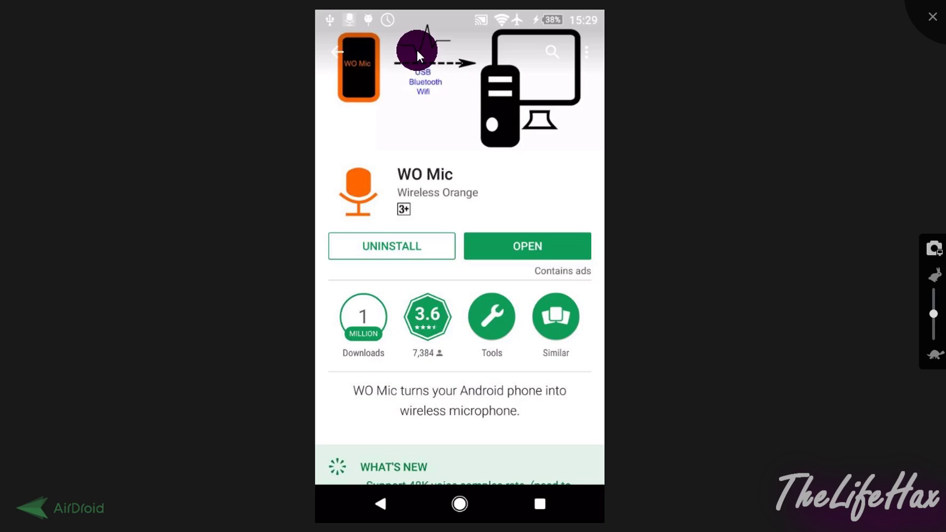
{"action": "key", "text": "Escape"}
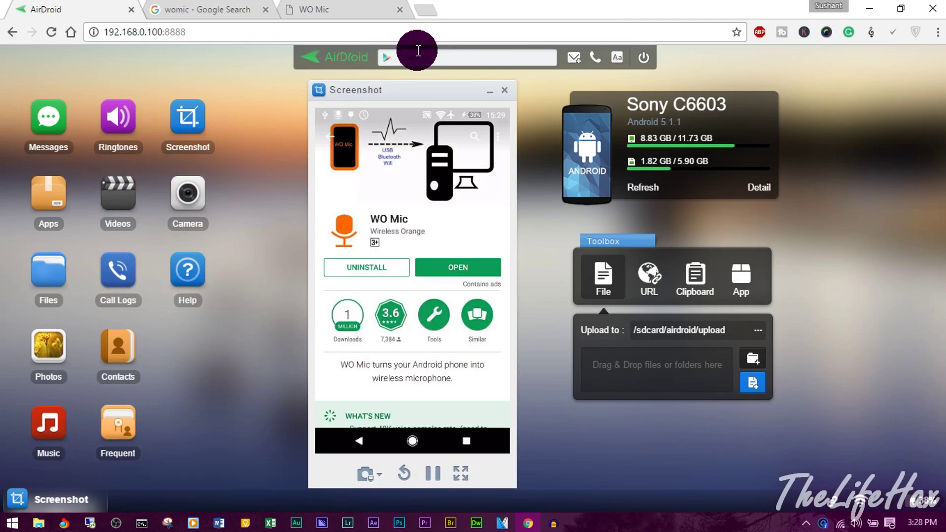
- View the WO Mic install page on wirelessorange.com and highlight its web address
{"action": "left_click", "coordinate": [377, 9]}
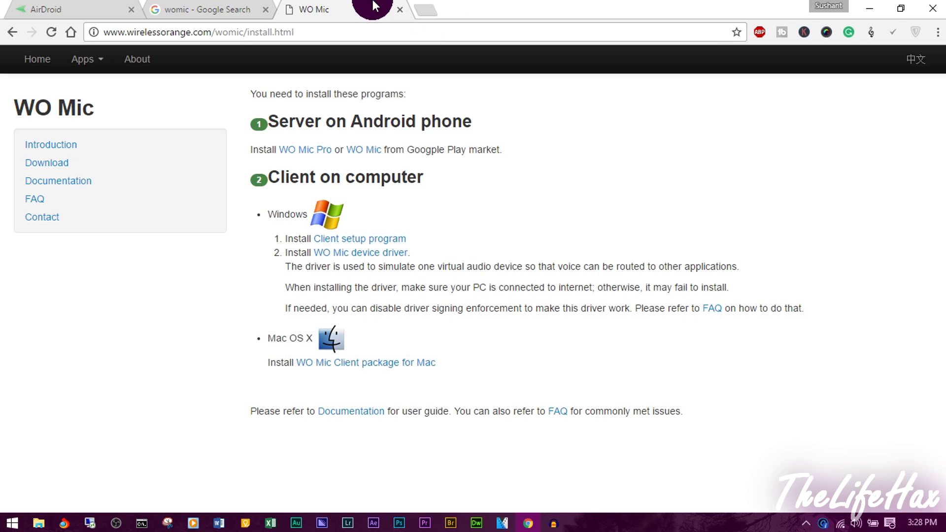
{"action": "left_click_drag", "start_coordinate": [293, 31], "coordinate": [162, 55]}
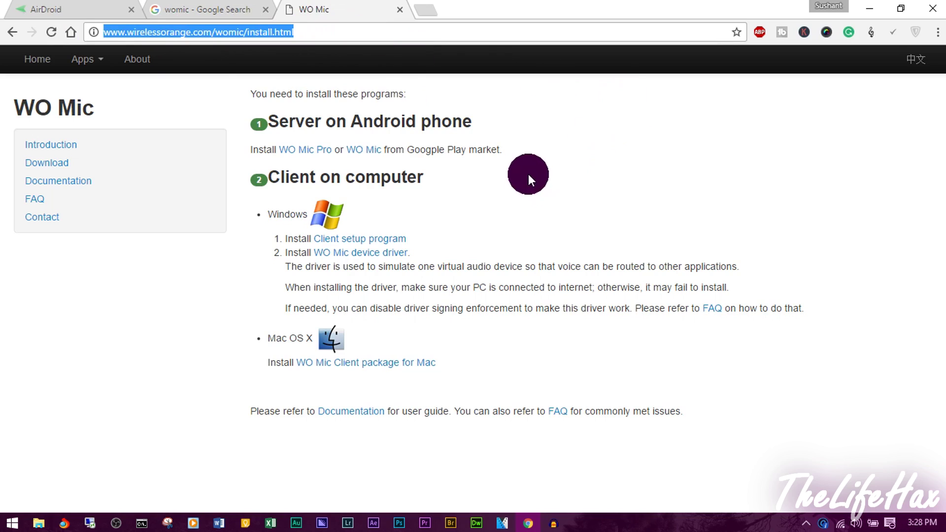
{"action": "left_click", "coordinate": [545, 222]}
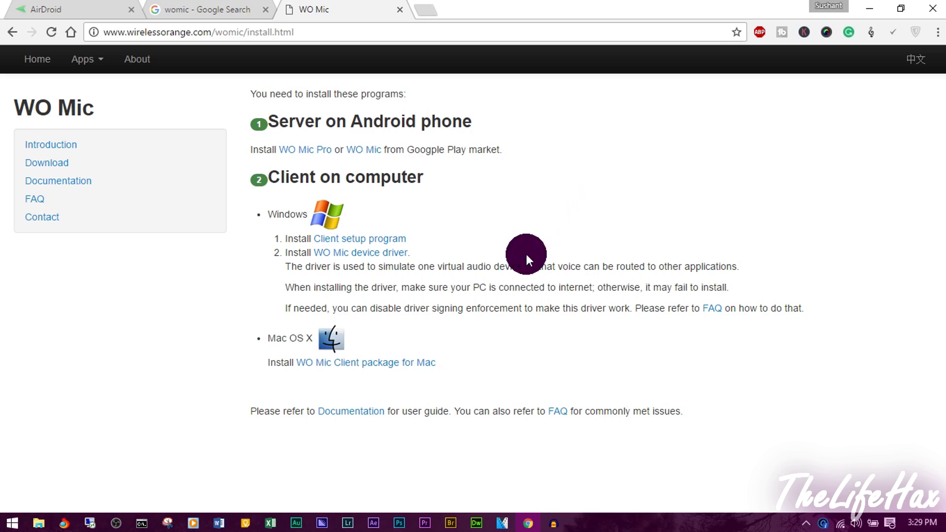
- Launch WO Mic Client on the computer and decline its offer to reconnect
{"action": "left_click", "coordinate": [12, 522]}
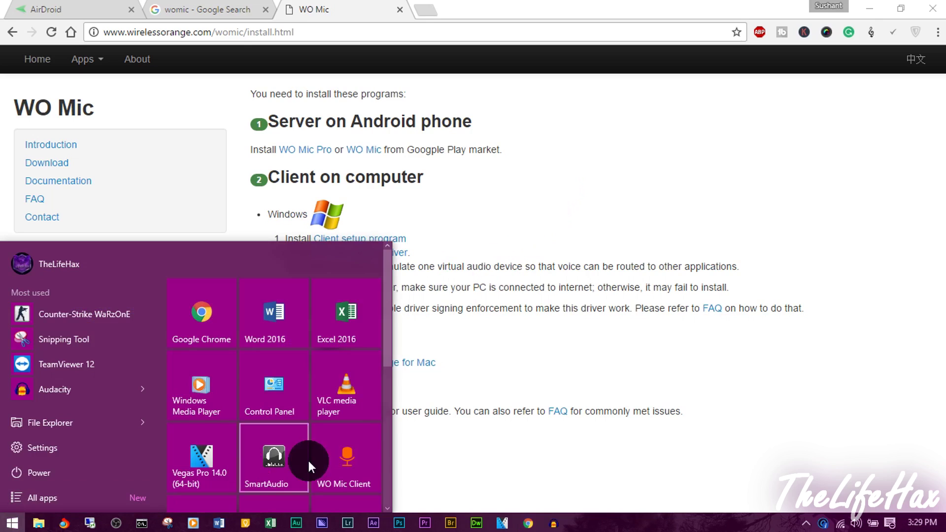
{"action": "left_click", "coordinate": [360, 469]}
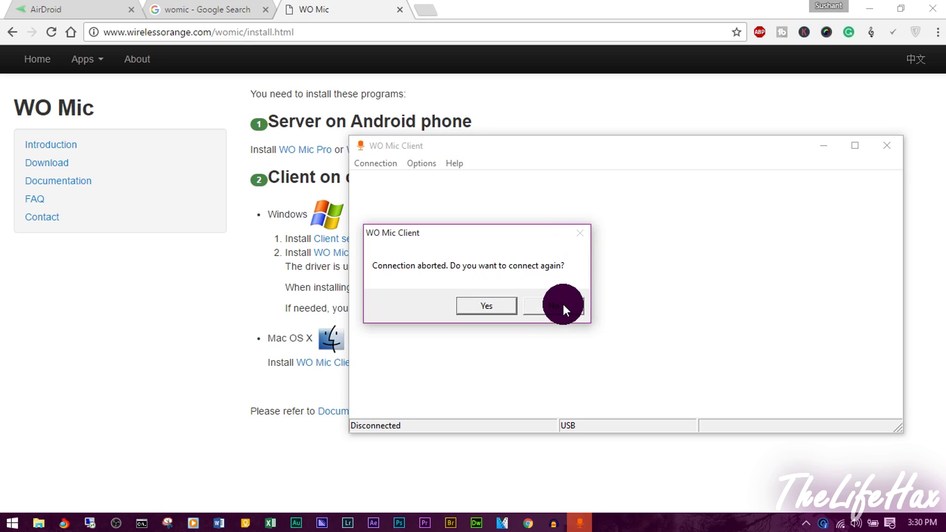
{"action": "left_click", "coordinate": [74, 8]}
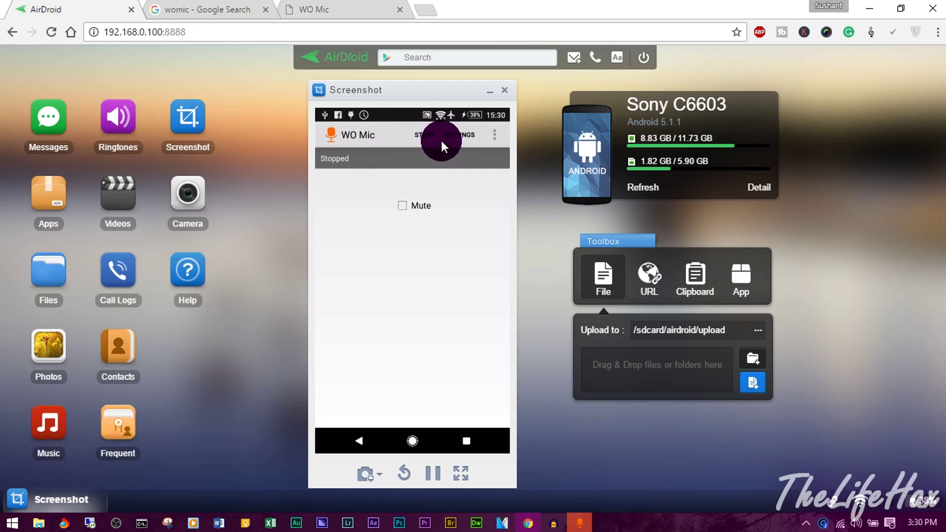
{"action": "left_click", "coordinate": [579, 522]}
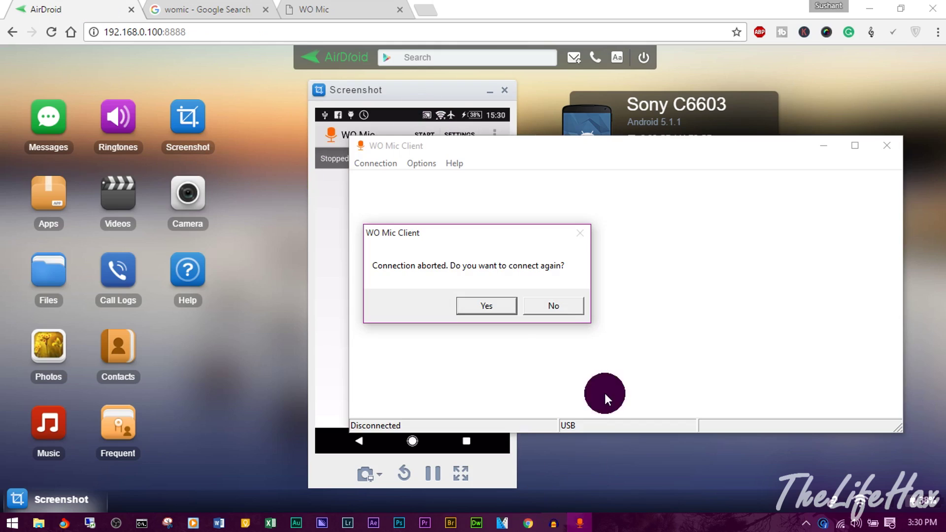
{"action": "left_click", "coordinate": [548, 302]}
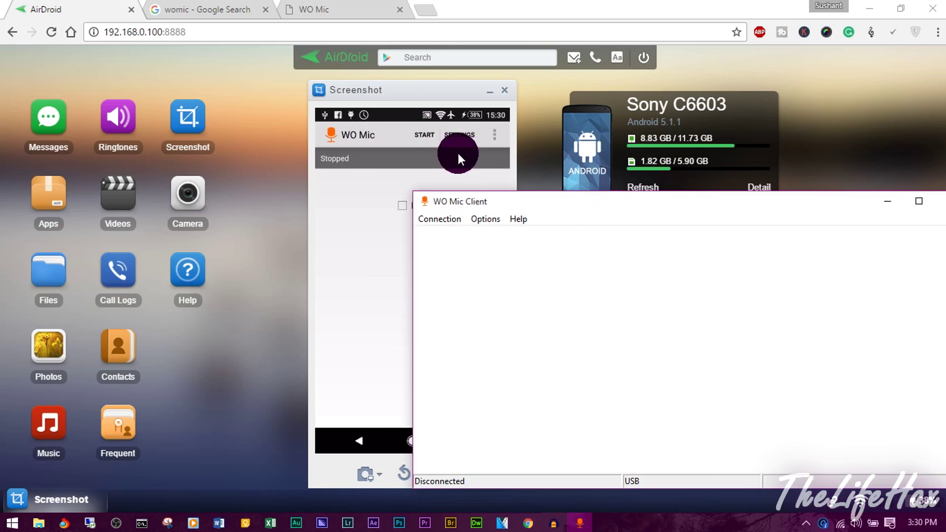
- Set the transport to Wi-Fi in the phone's WO Mic app and start its microphone server
{"action": "left_click", "coordinate": [428, 148]}
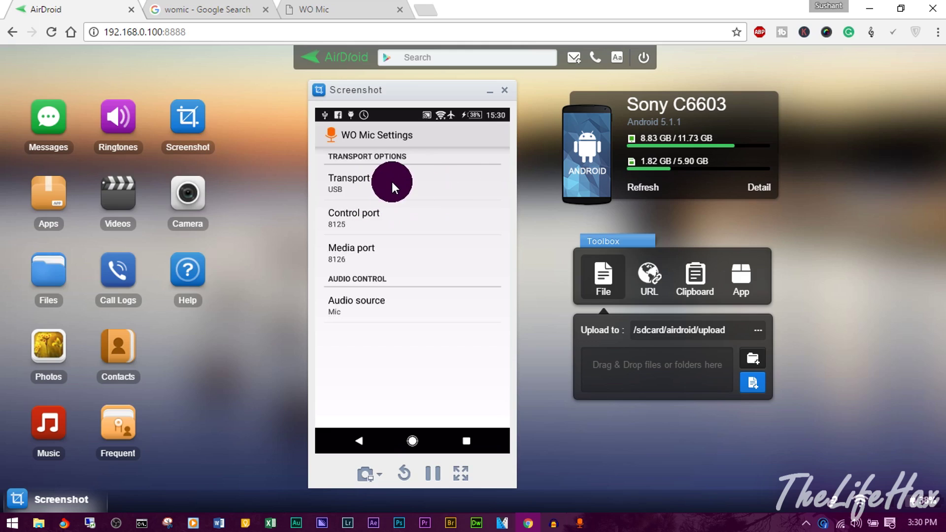
{"action": "left_click", "coordinate": [392, 182]}
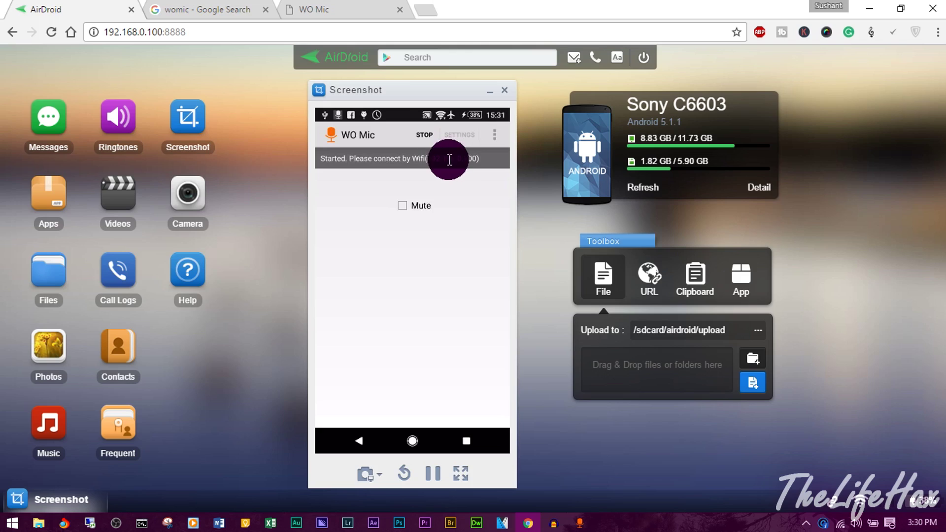
- Connect WO Mic Client to the phone over Wi-Fi using the IP address 192.168.0.100
{"action": "left_click", "coordinate": [579, 522]}
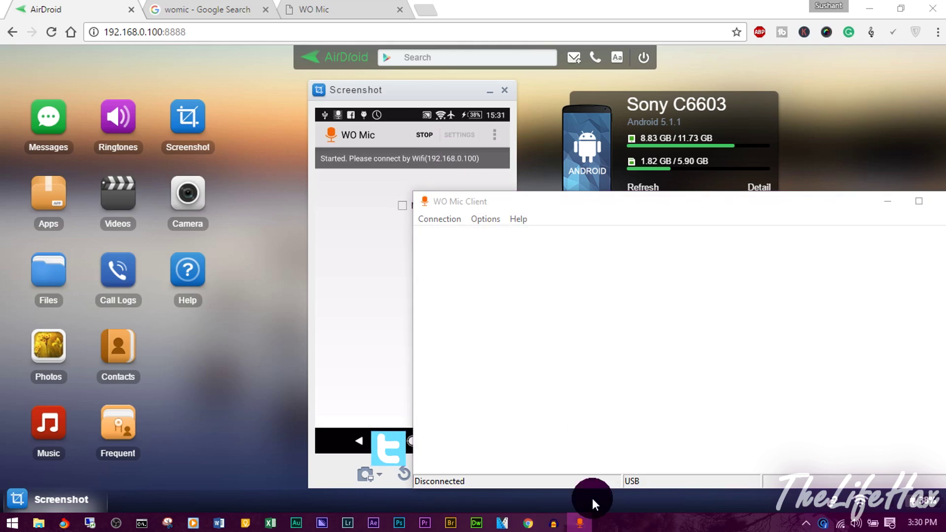
{"action": "left_click", "coordinate": [440, 219]}
{"action": "left_click", "coordinate": [445, 235]}
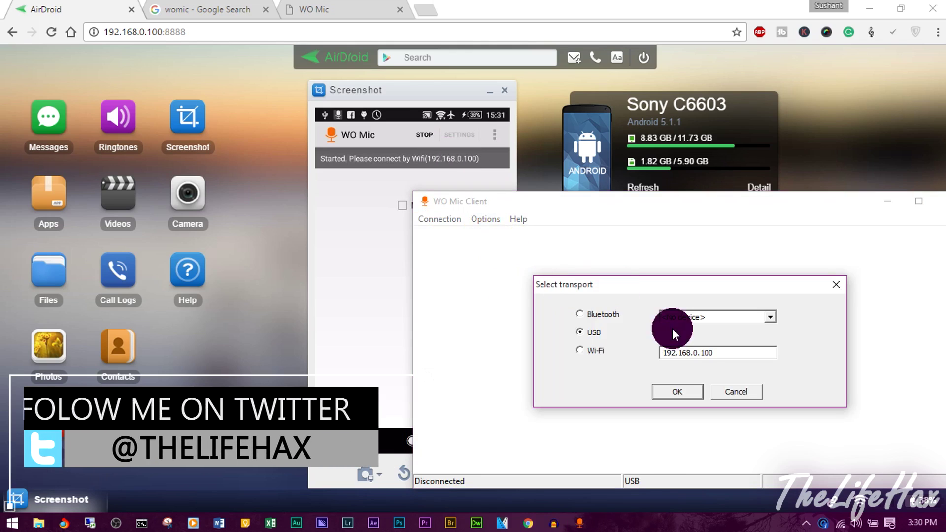
{"action": "left_click", "coordinate": [579, 350]}
{"action": "double_click", "coordinate": [721, 354]}
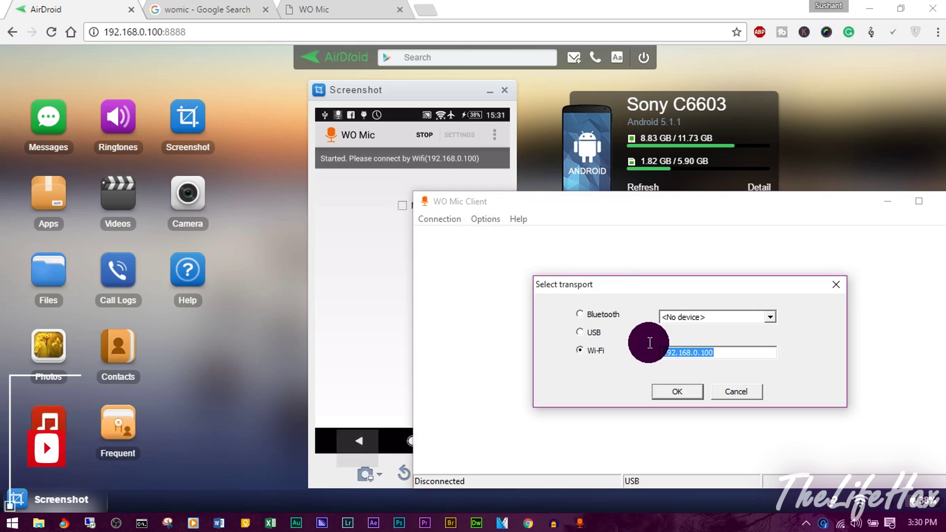
{"action": "left_click", "coordinate": [721, 353]}
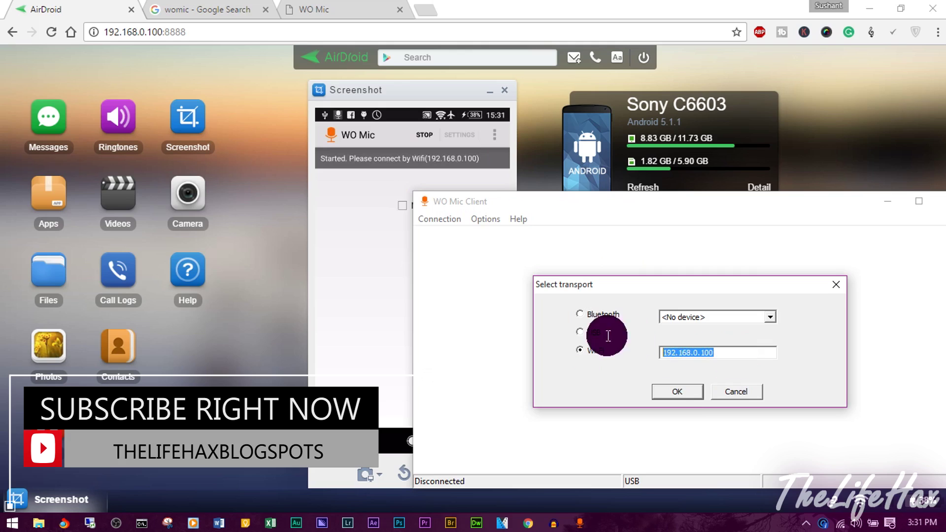
{"action": "left_click", "coordinate": [677, 392]}
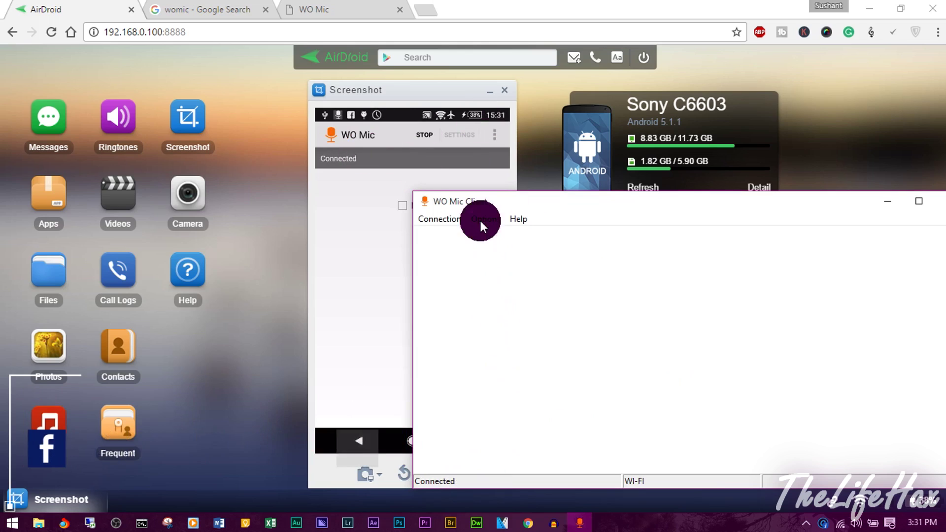
- Switch to Audacity and choose the WO Mic Device microphone as the recording device
{"action": "left_click", "coordinate": [554, 523]}
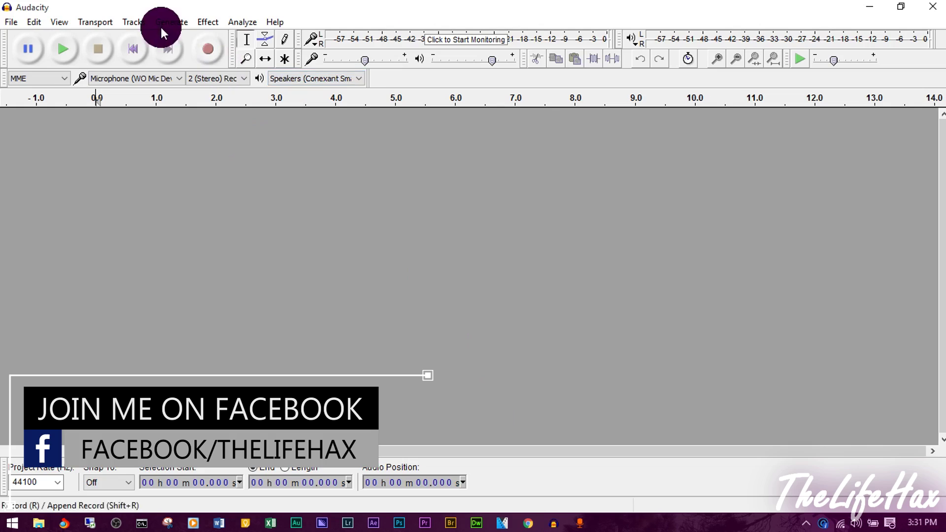
{"action": "left_click", "coordinate": [148, 77]}
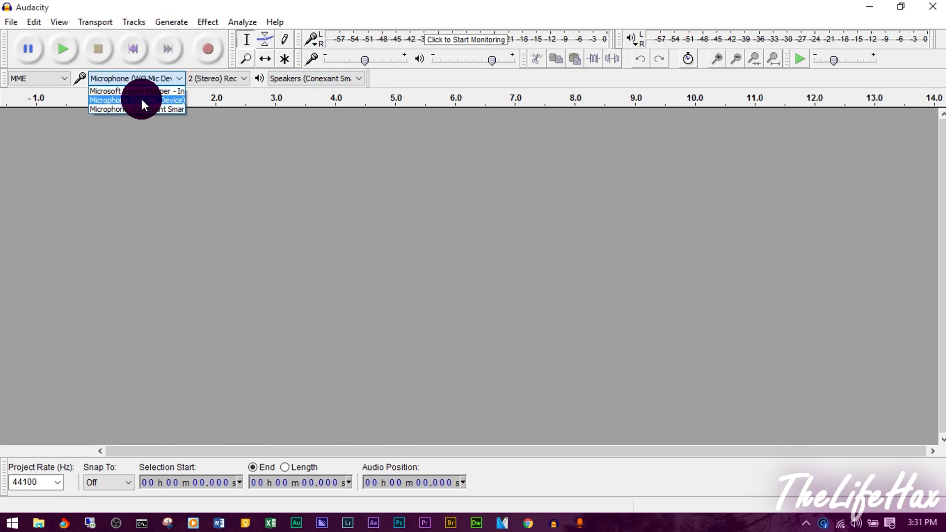
{"action": "left_click", "coordinate": [141, 100]}
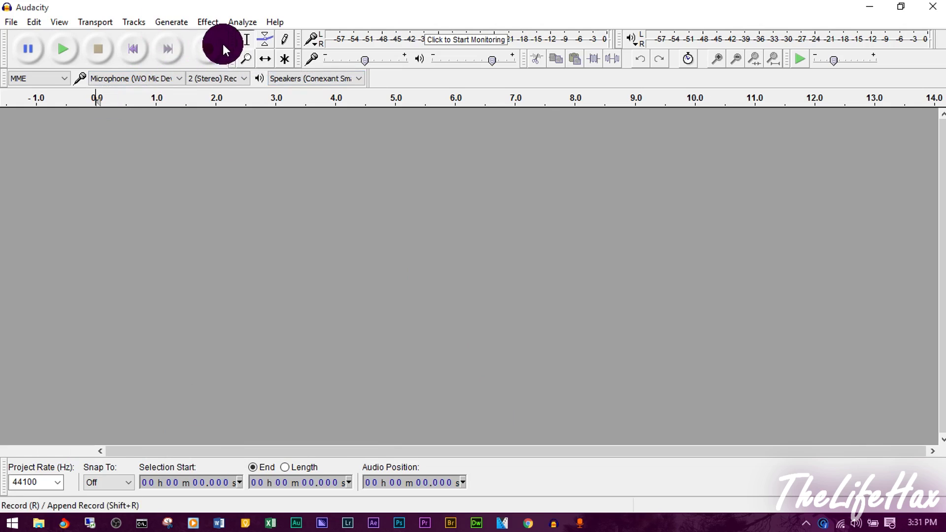
- Place the Audacity window beside the phone mirror and record a voice test of about 5 seconds
{"action": "left_click_drag", "start_coordinate": [380, 6], "coordinate": [719, 164]}
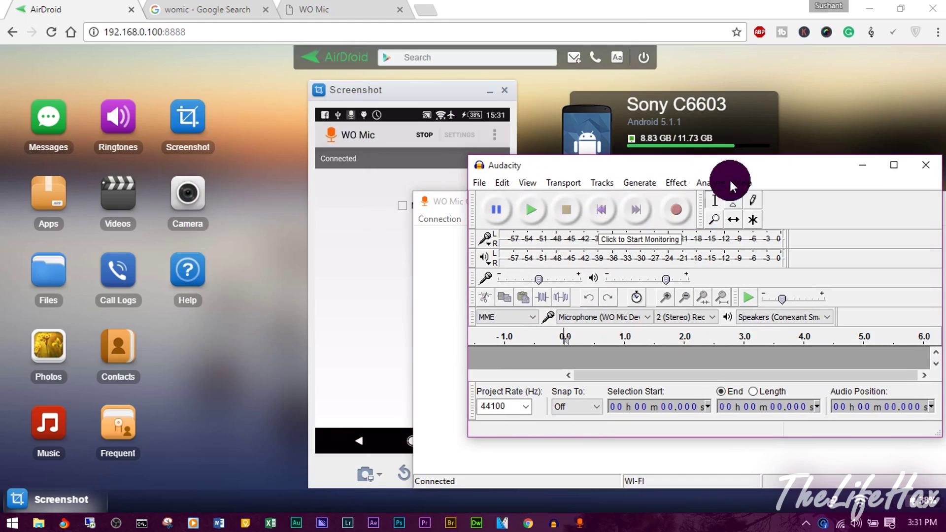
{"action": "key", "text": "super+Right"}
{"action": "left_click", "coordinate": [680, 55]}
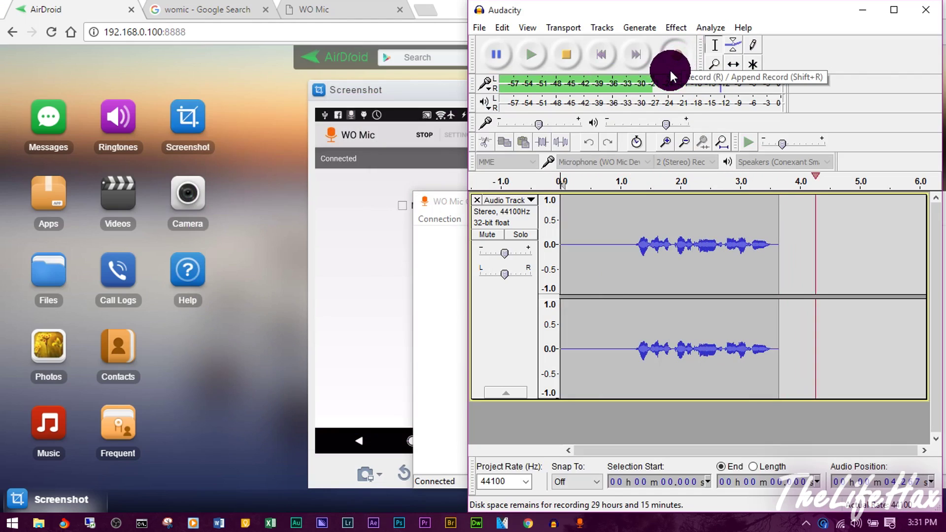
{"action": "left_click", "coordinate": [566, 54]}
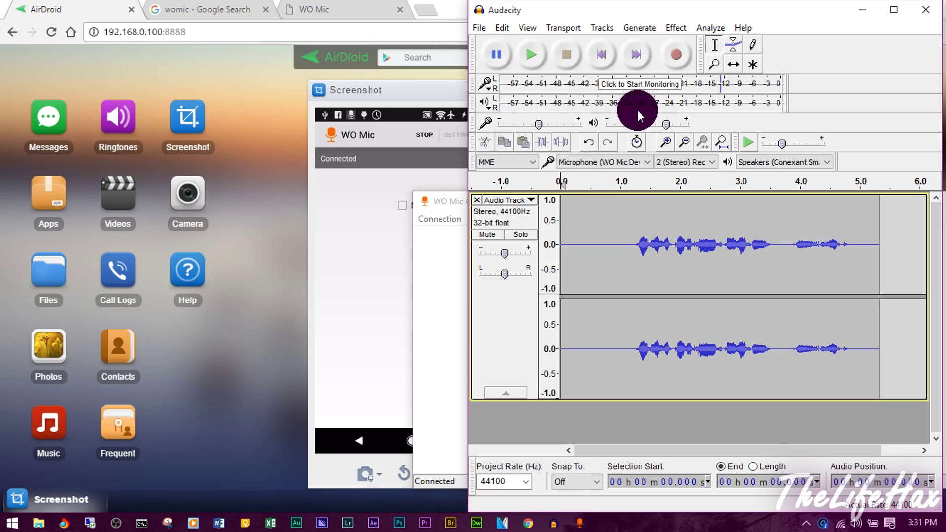
- Play back the test recording from about the 1-second mark and stop the playback
{"action": "left_click", "coordinate": [618, 244]}
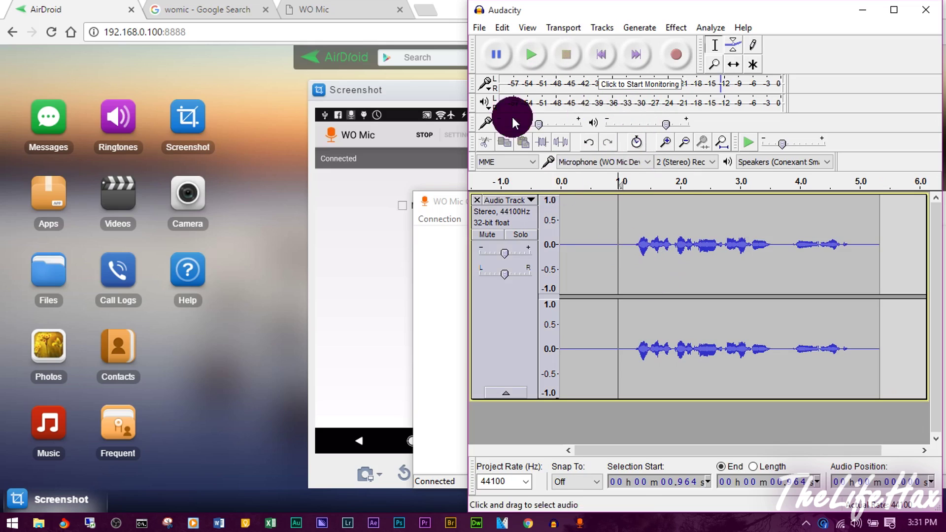
{"action": "left_click", "coordinate": [526, 56]}
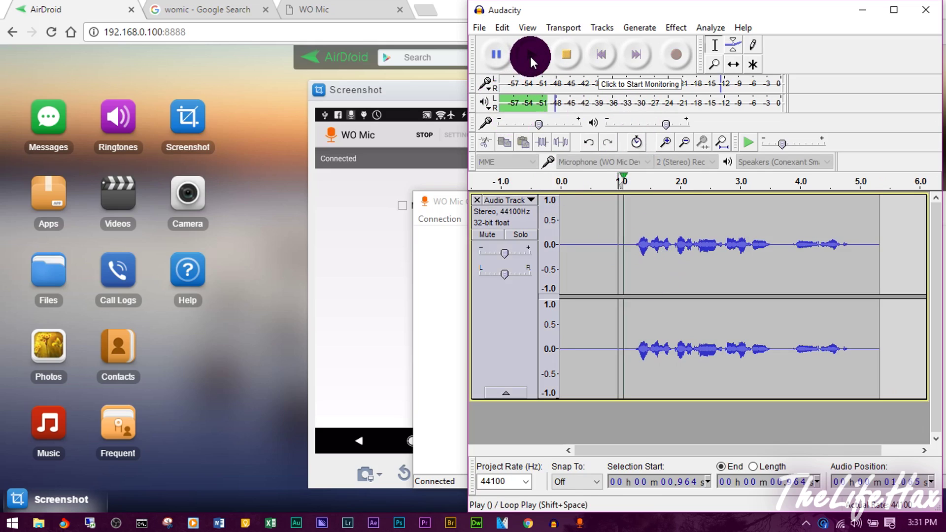
{"action": "left_click", "coordinate": [566, 52]}
{"action": "double_click", "coordinate": [755, 10]}
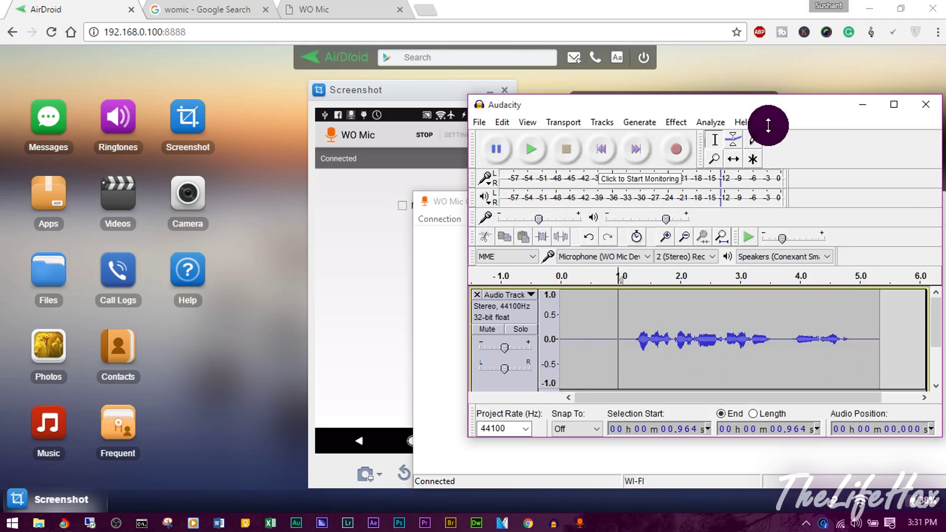
{"action": "left_click", "coordinate": [672, 6]}
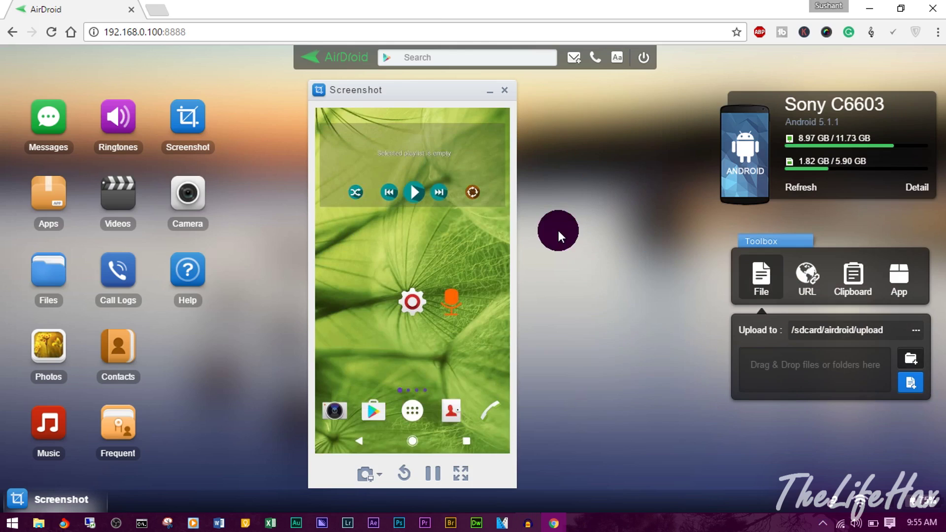
- Switch to WO Mic Client, accept reconnecting, and choose USB as the transport
{"action": "left_click", "coordinate": [430, 305]}
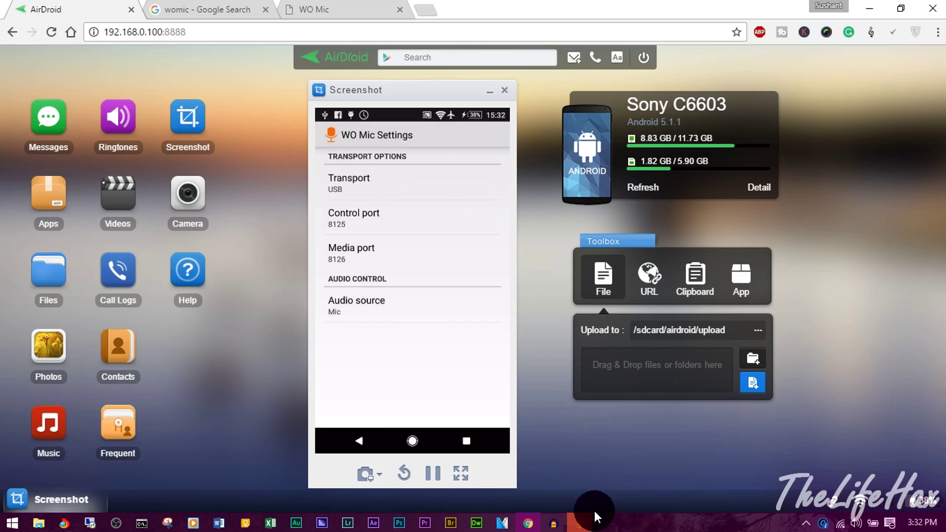
{"action": "left_click", "coordinate": [580, 522]}
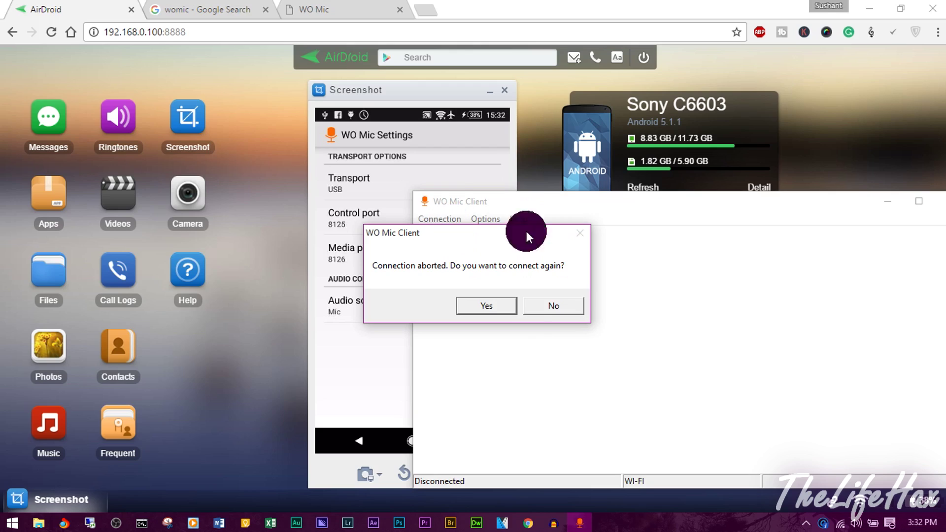
{"action": "left_click", "coordinate": [481, 305]}
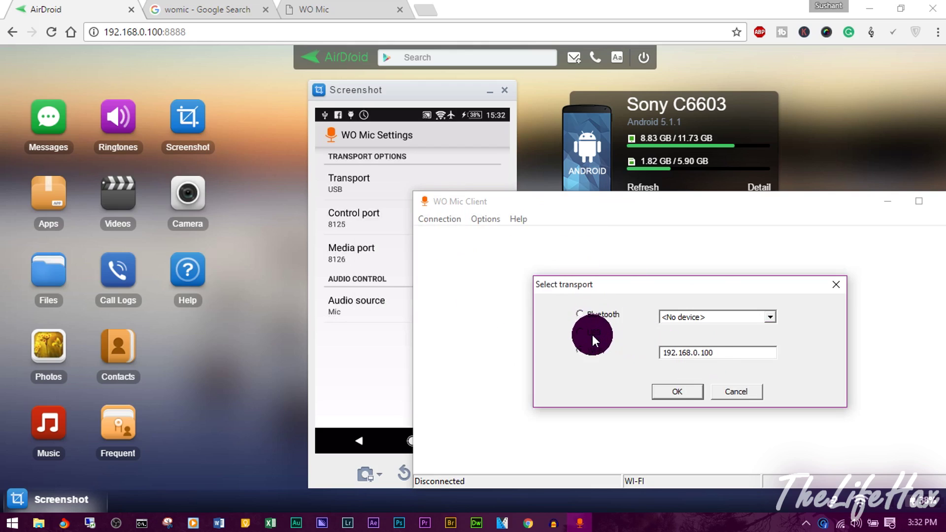
{"action": "left_click", "coordinate": [580, 332]}
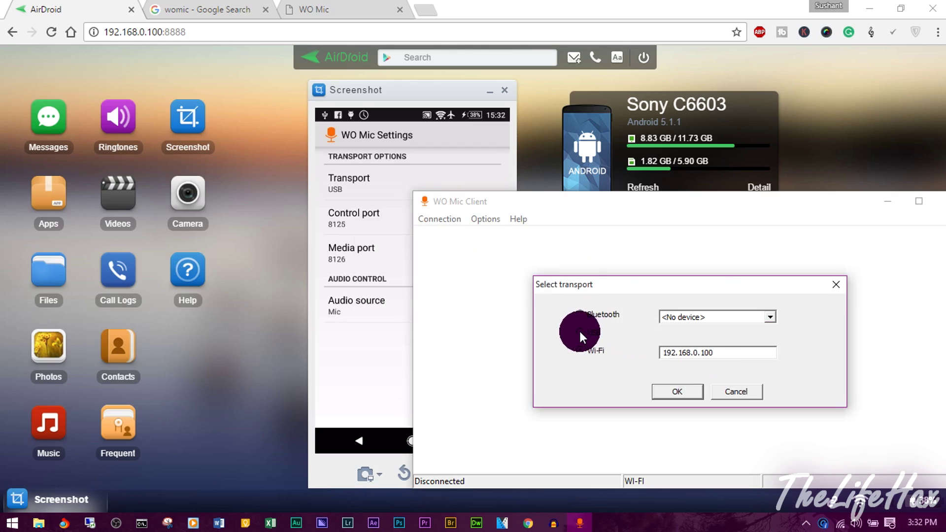
{"action": "double_click", "coordinate": [735, 355]}
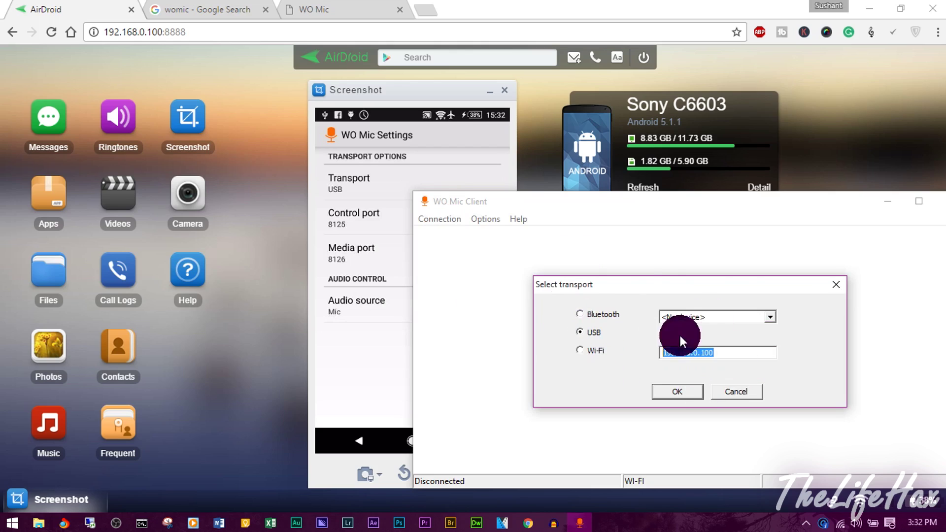
- Return to the phone mirror showing WO Mic, then confirm the USB transport in WO Mic Client to connect
{"action": "left_click", "coordinate": [353, 343]}
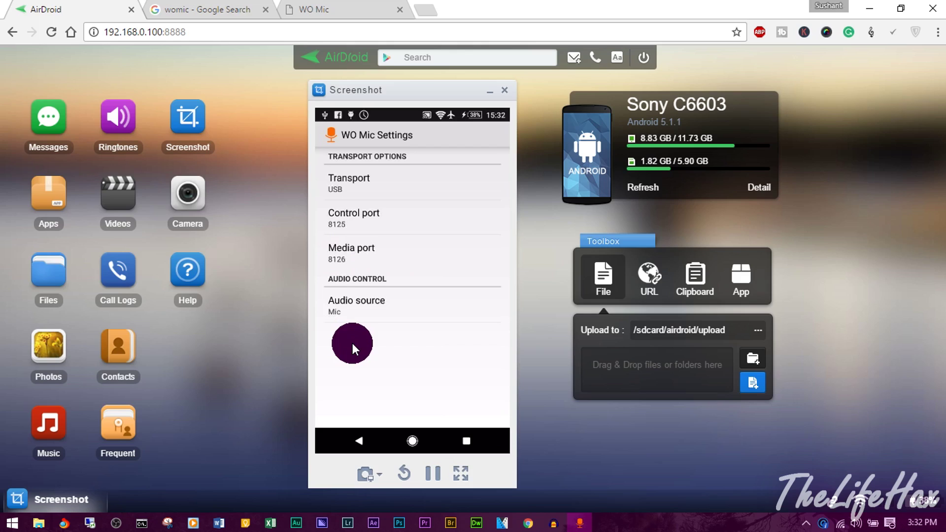
{"action": "left_click", "coordinate": [393, 173]}
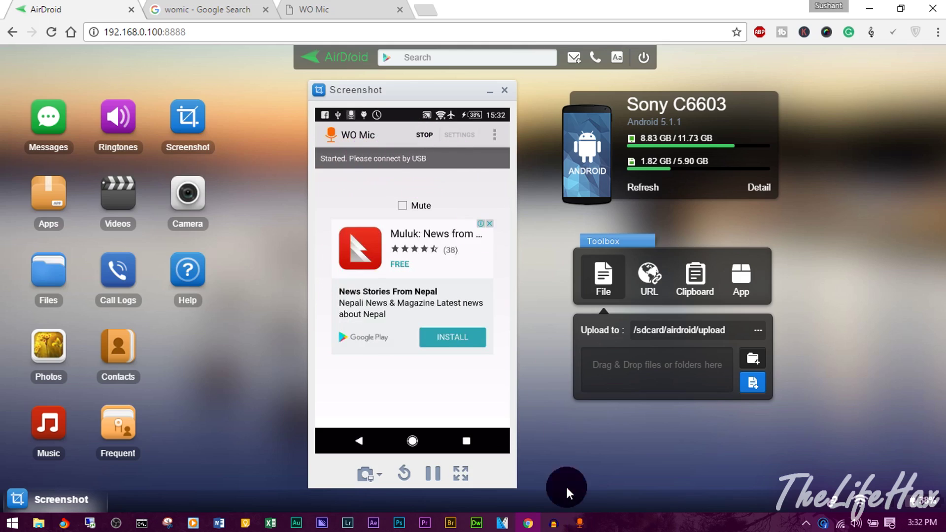
{"action": "left_click", "coordinate": [580, 523]}
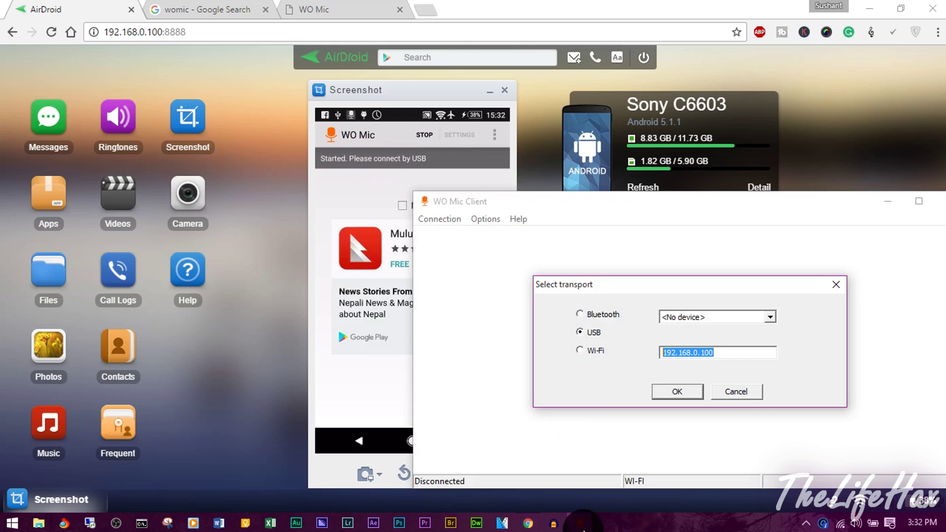
{"action": "left_click", "coordinate": [680, 387]}
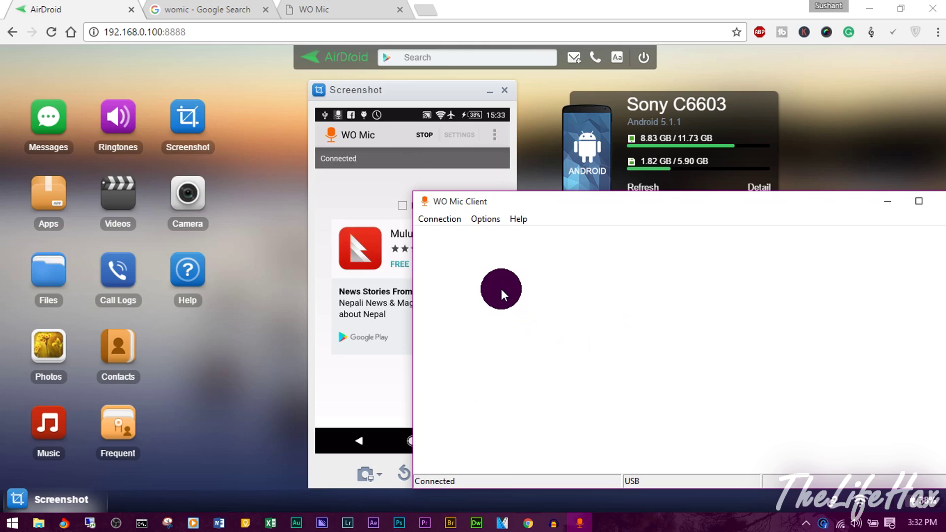
- Search Google for "adb driver xperia z c6603" in the browser to find the phone's ADB driver
{"action": "left_click", "coordinate": [199, 11]}
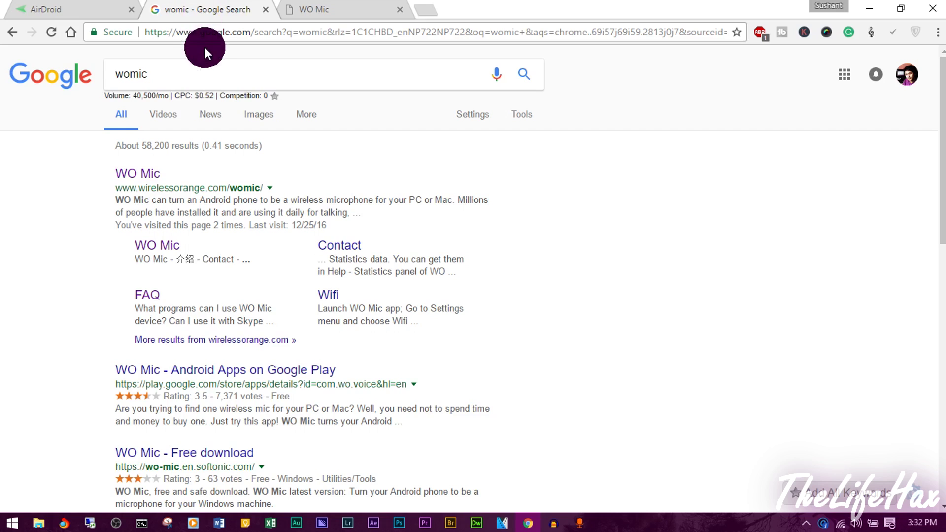
{"action": "double_click", "coordinate": [169, 73]}
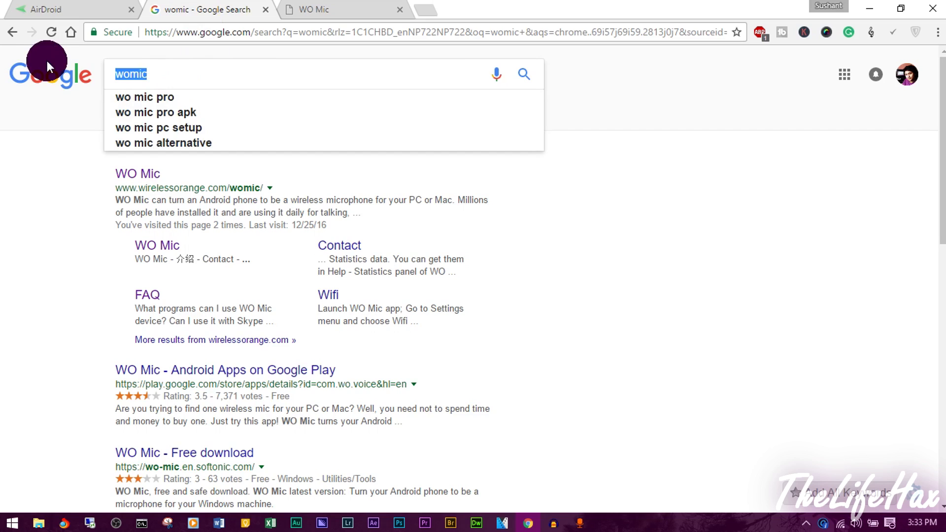
{"action": "type", "text": "ad"}
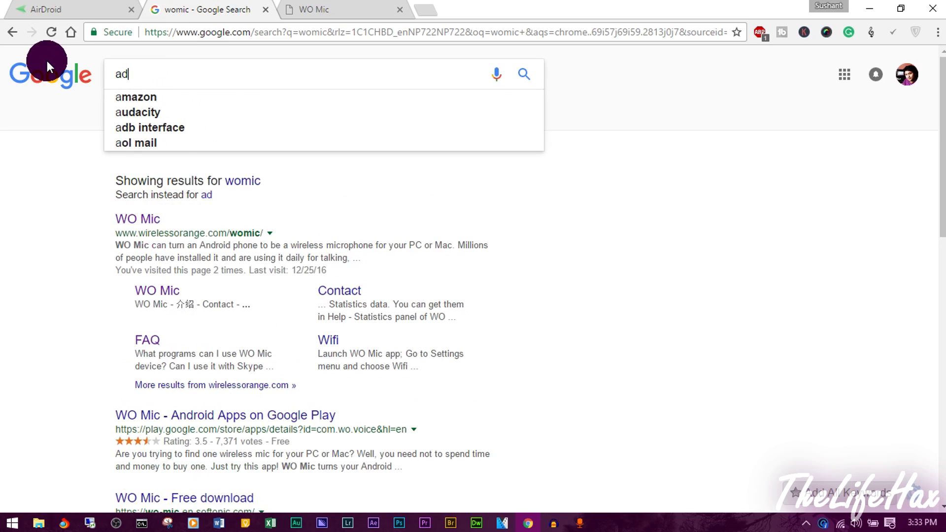
{"action": "type", "text": "b d"}
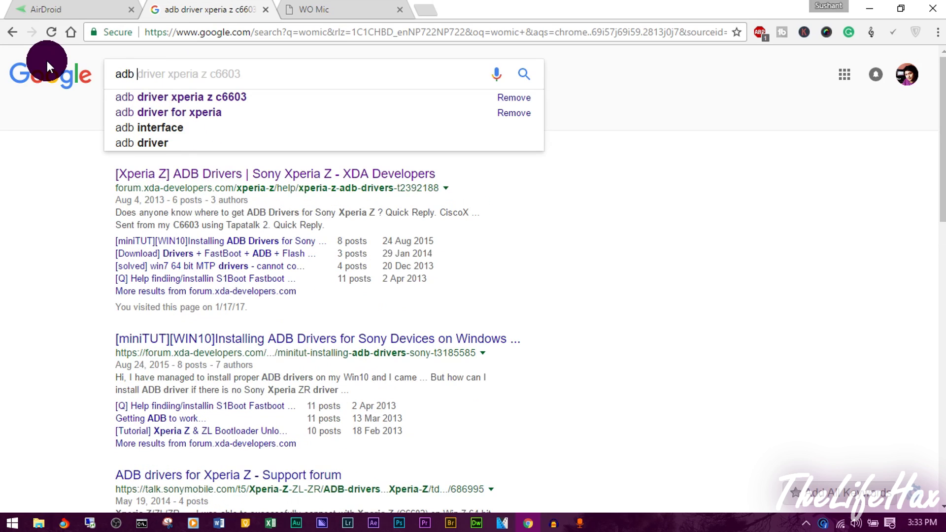
{"action": "key", "text": "Down"}
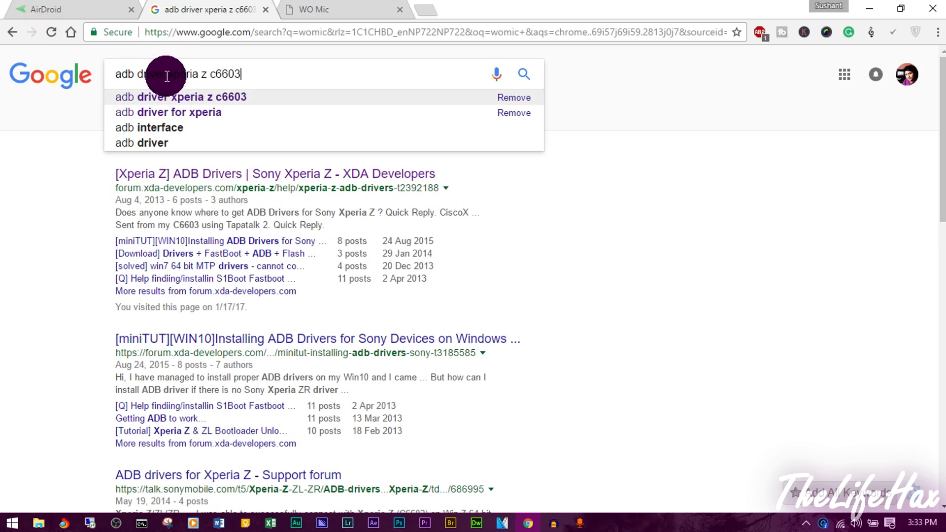
{"action": "left_click_drag", "start_coordinate": [166, 74], "coordinate": [291, 72]}
{"action": "left_click", "coordinate": [266, 74]}
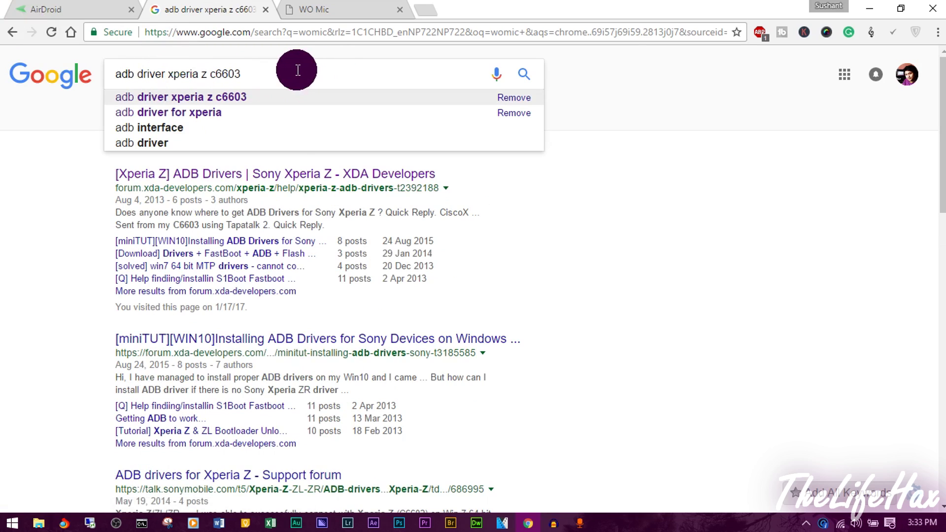
{"action": "left_click", "coordinate": [285, 190]}
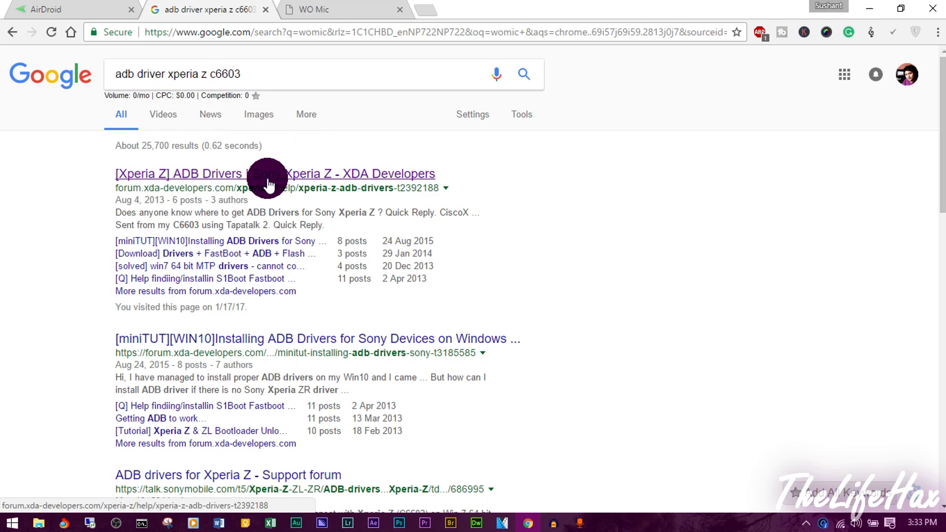
- Open Device Manager and examine the Portable Devices category and the Sony sa0107 ADB Interface Driver
{"action": "key", "text": "super+x"}
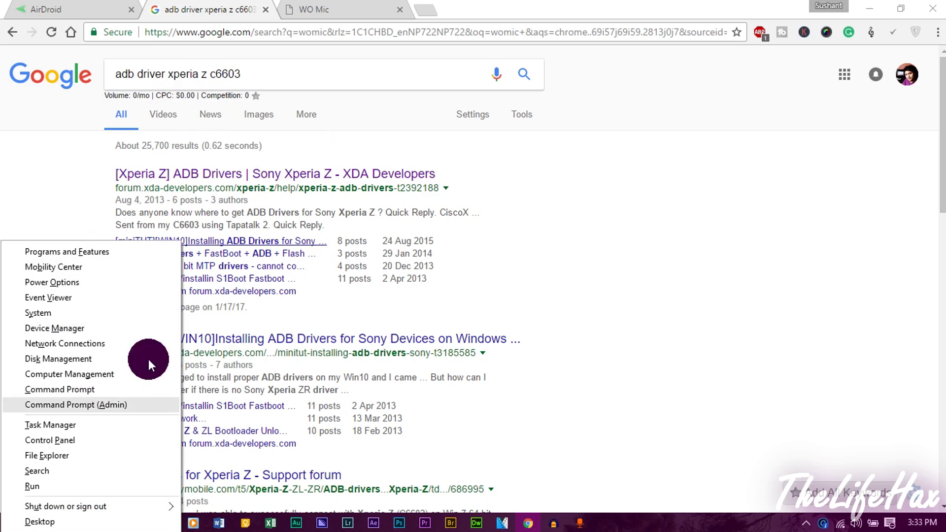
{"action": "left_click", "coordinate": [102, 331]}
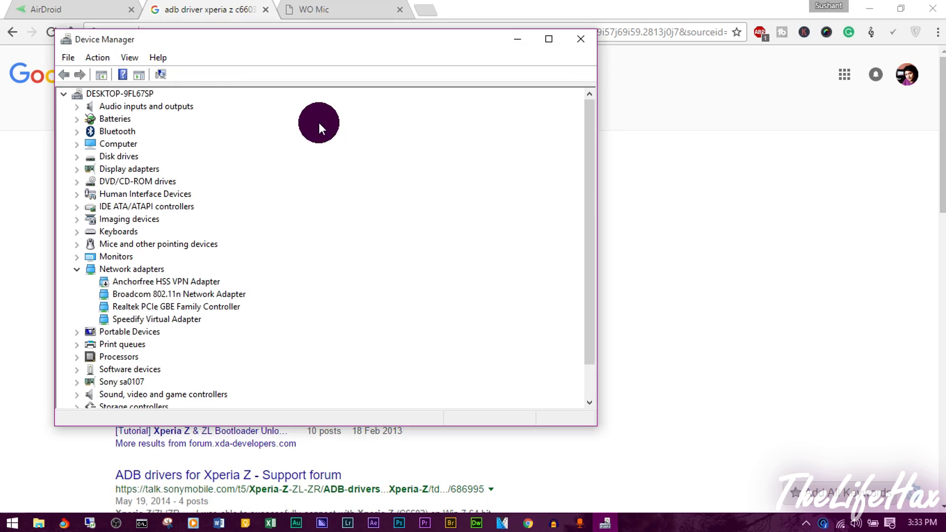
{"action": "scroll", "coordinate": [161, 277], "scroll_direction": "down", "scroll_amount": 1}
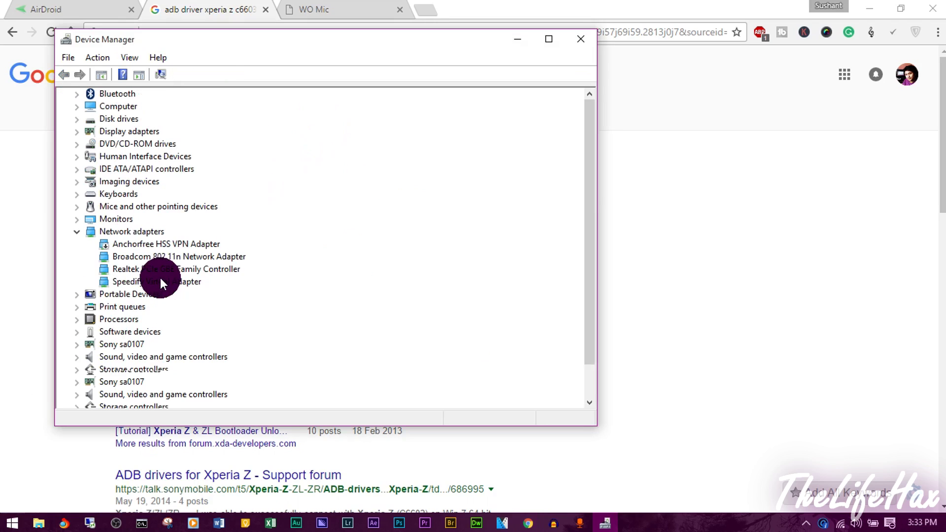
{"action": "left_click", "coordinate": [76, 294]}
{"action": "left_click", "coordinate": [123, 294]}
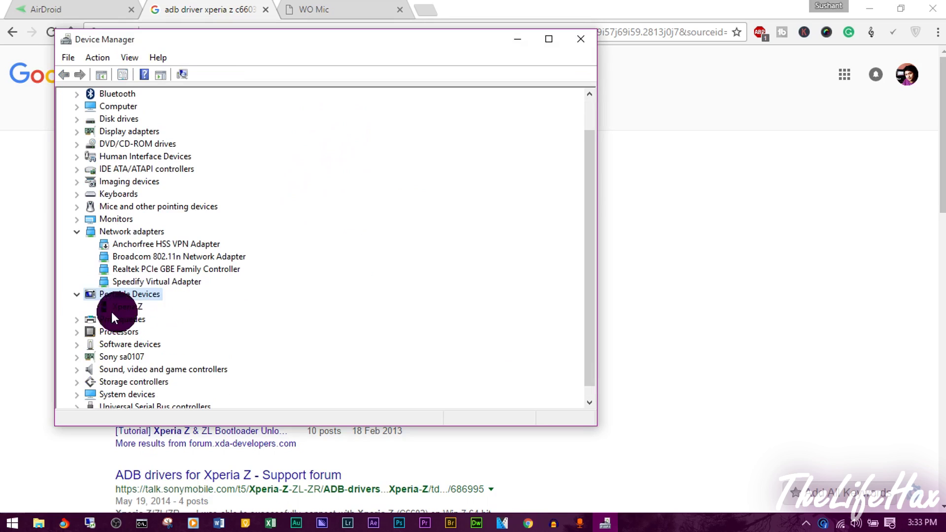
{"action": "left_click", "coordinate": [78, 357]}
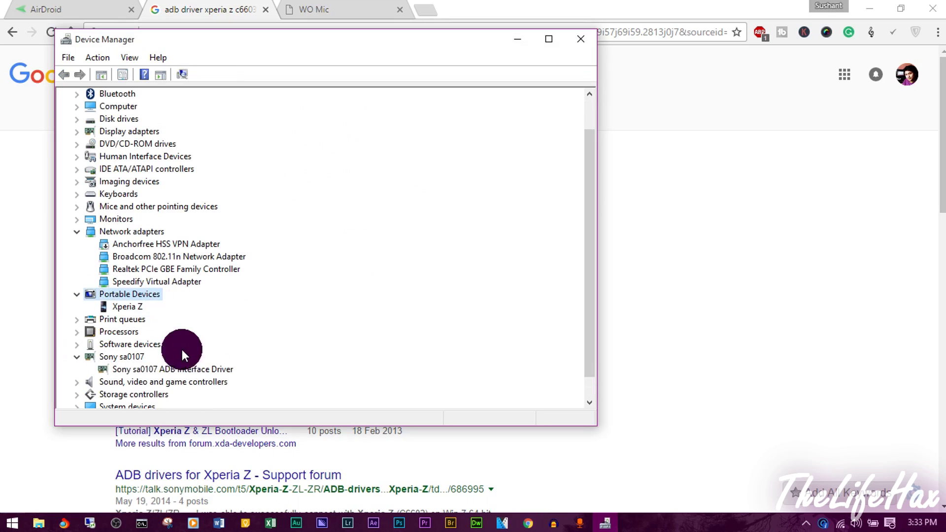
{"action": "left_click", "coordinate": [191, 370]}
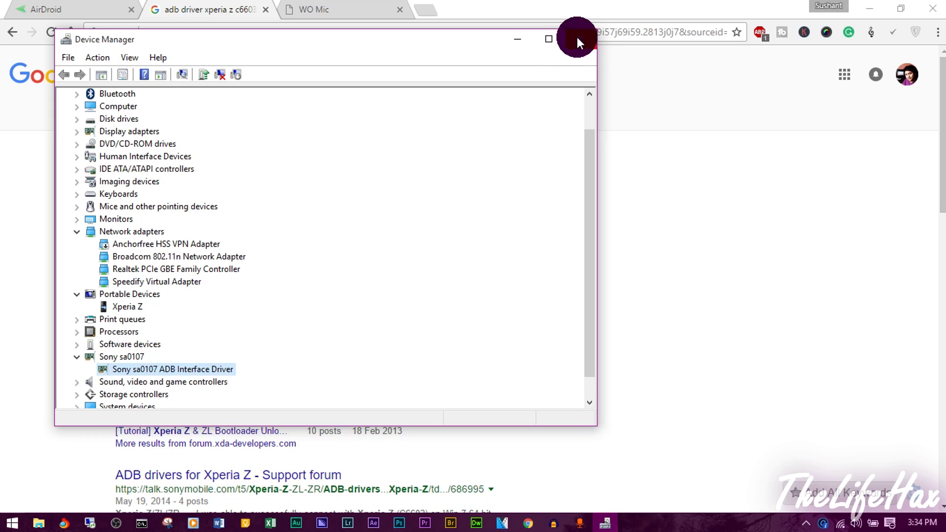
{"action": "left_click", "coordinate": [515, 33]}
- Check the USB connection in WO Mic Client, then switch to Audacity, maximize it and undo the earlier recording
{"action": "left_click", "coordinate": [579, 522]}
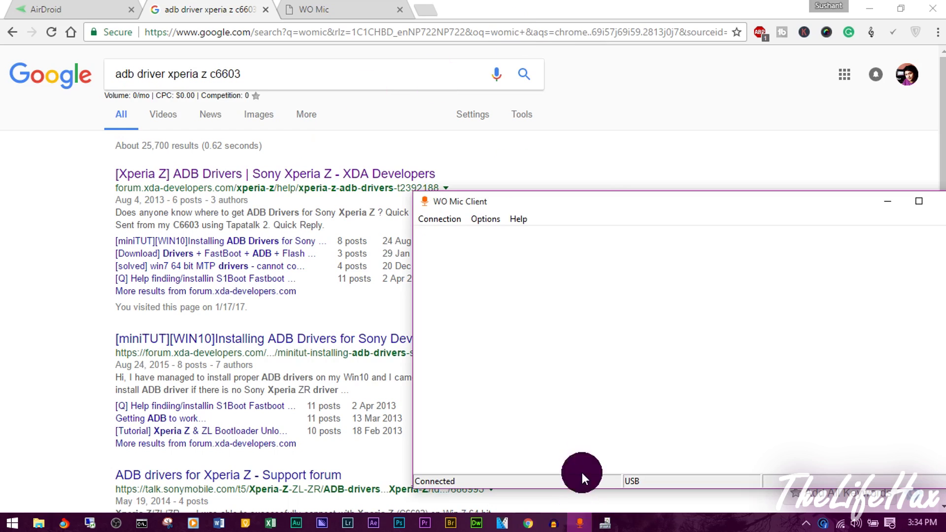
{"action": "left_click", "coordinate": [444, 218]}
{"action": "left_click", "coordinate": [554, 522]}
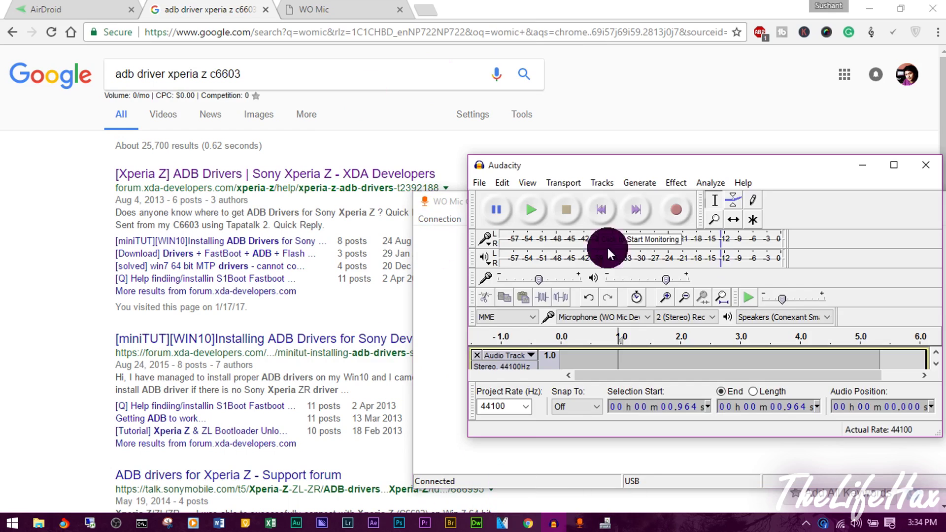
{"action": "left_click_drag", "start_coordinate": [640, 164], "coordinate": [425, 10]}
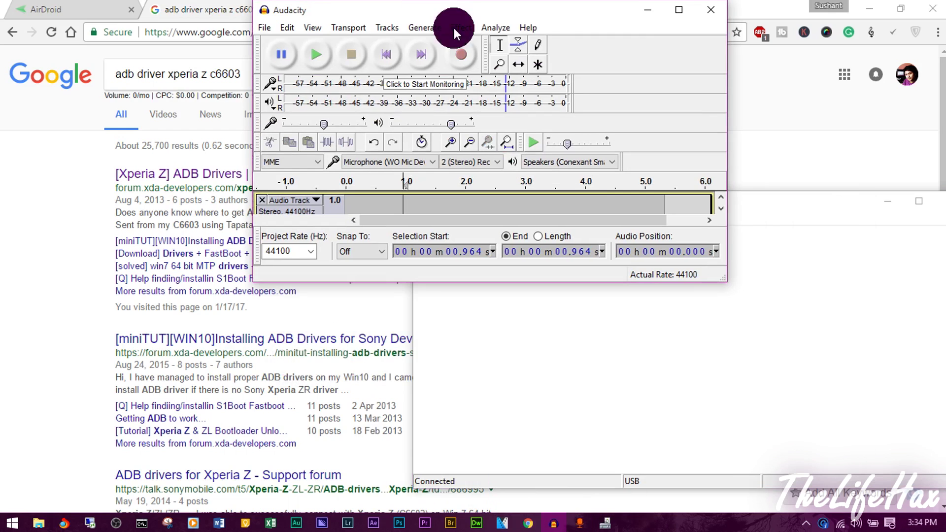
{"action": "left_click", "coordinate": [679, 9]}
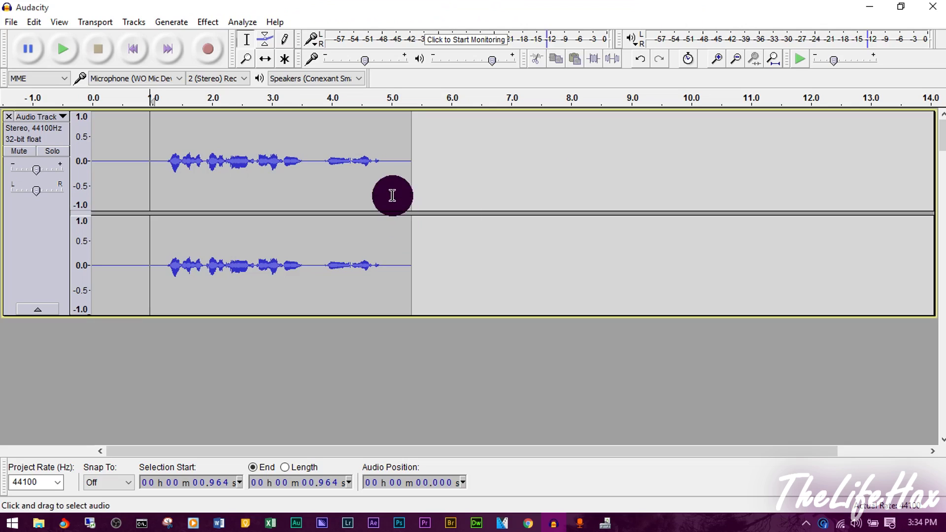
{"action": "key", "text": "ctrl+z"}
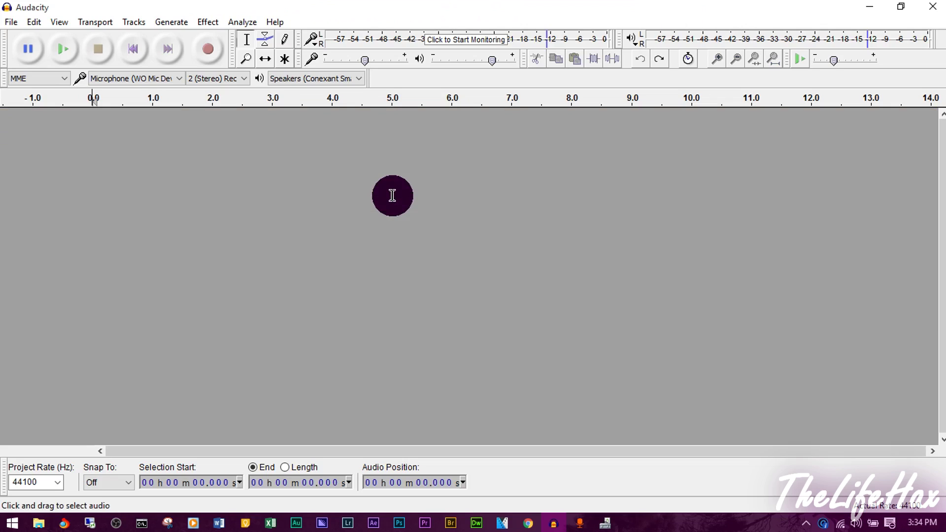
- Record a voice test of about 7 seconds over the USB connection and play it back
{"action": "left_click", "coordinate": [207, 49]}
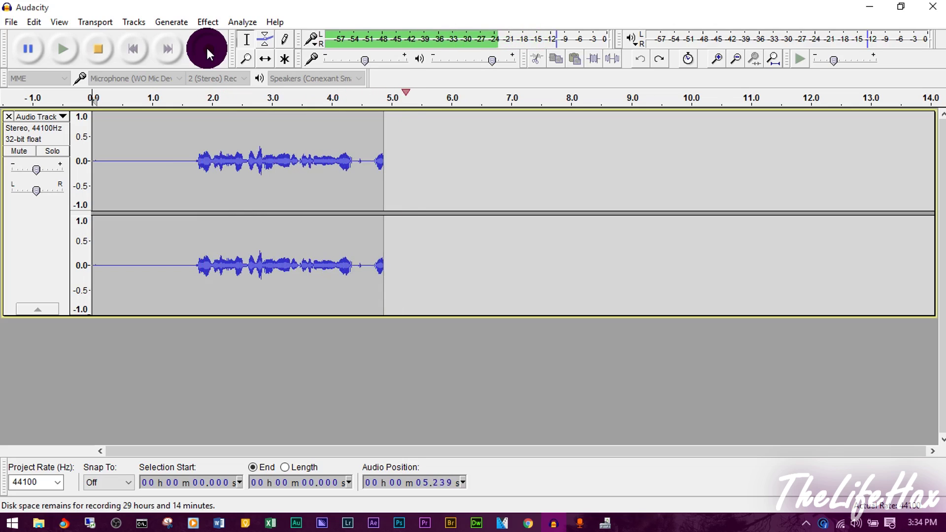
{"action": "left_click", "coordinate": [97, 48]}
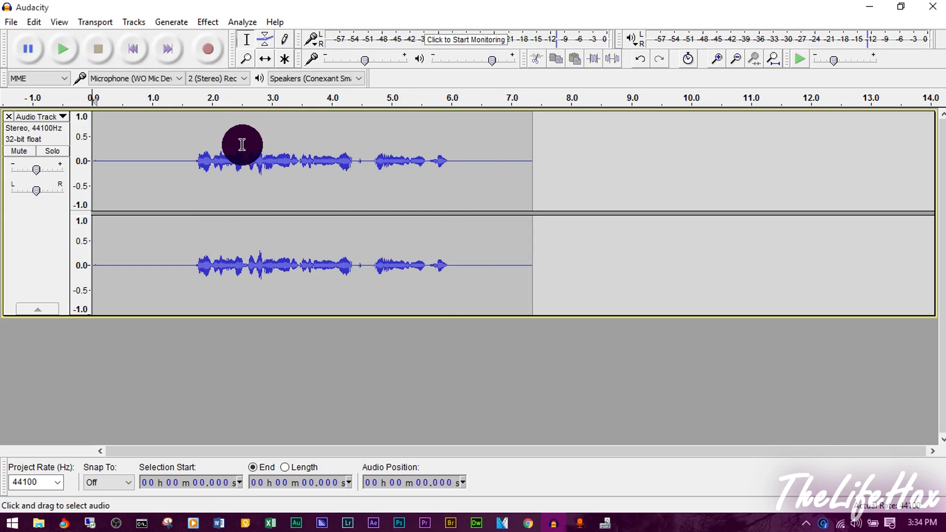
{"action": "left_click", "coordinate": [62, 49]}
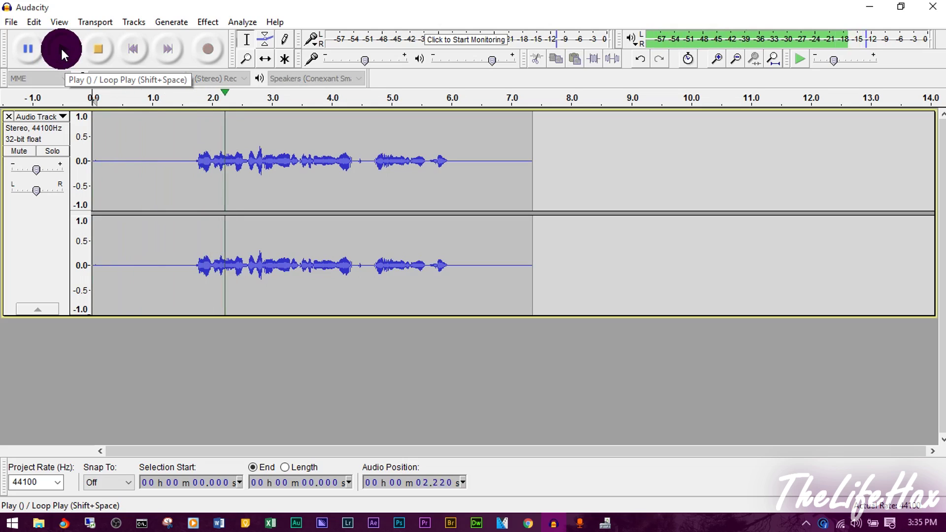
{"action": "left_click", "coordinate": [96, 48]}
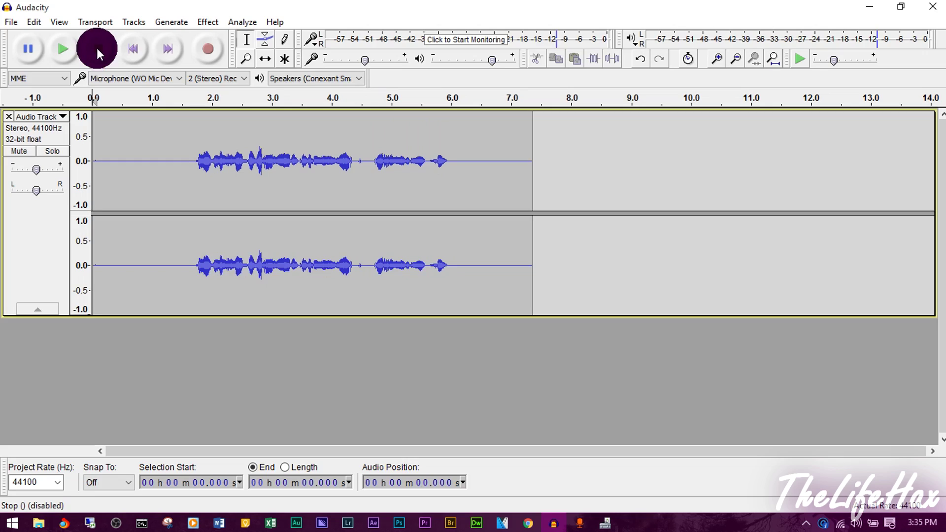
- Undo the 7-second recording and record a new voice test of about 9 seconds
{"action": "left_click", "coordinate": [195, 173]}
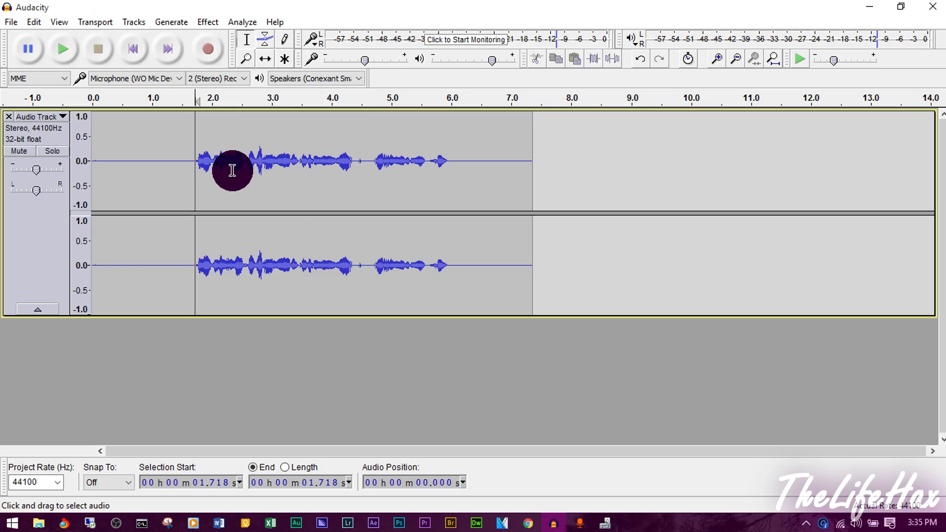
{"action": "key", "text": "ctrl+z"}
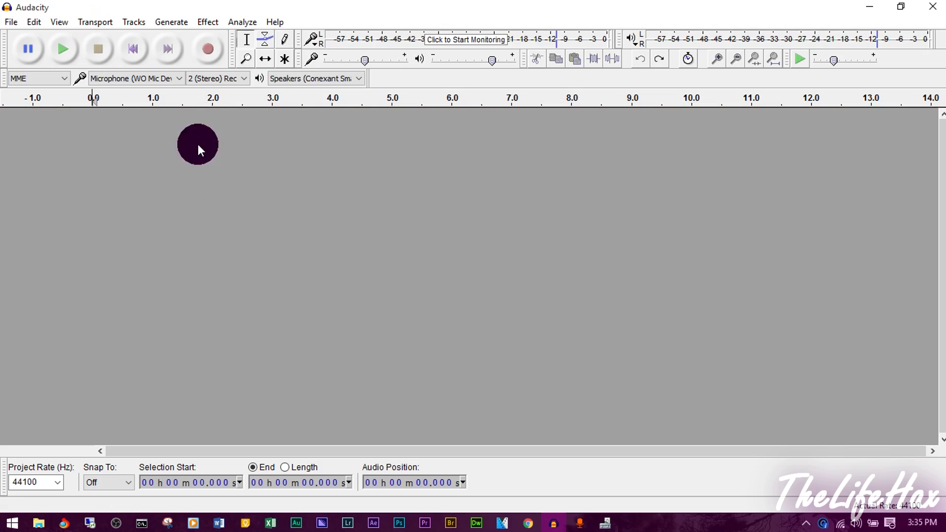
{"action": "left_click", "coordinate": [213, 47]}
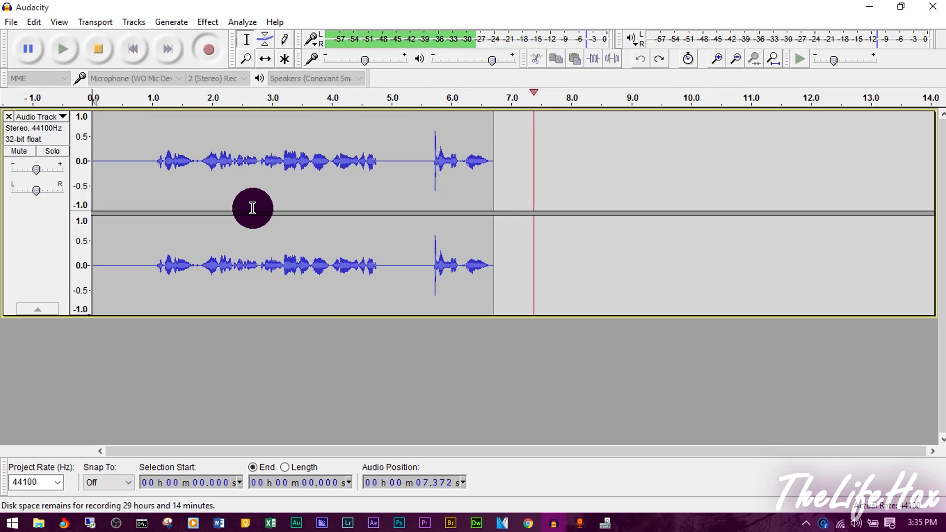
{"action": "left_click", "coordinate": [98, 57]}
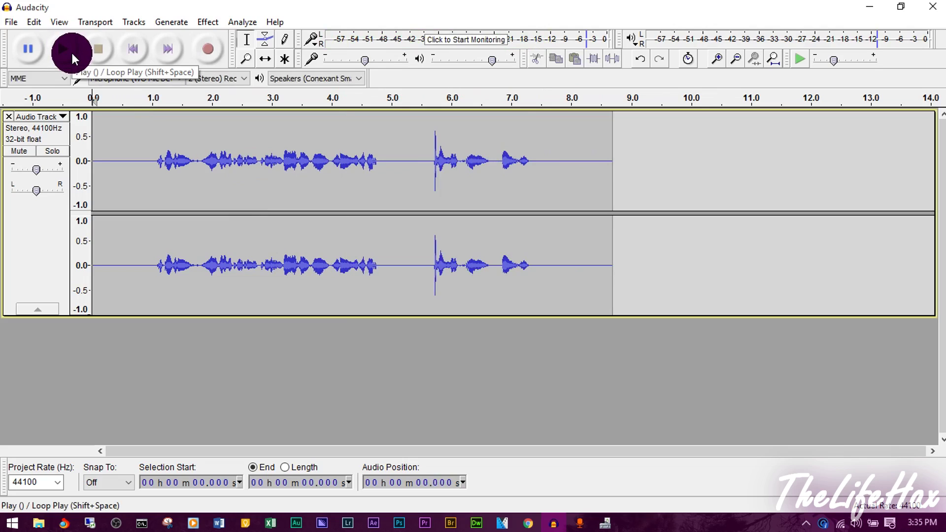
- Play back the voice test of about 9 seconds, stop it and place the cursor at the spike near 5.7 seconds
{"action": "left_click", "coordinate": [71, 51]}
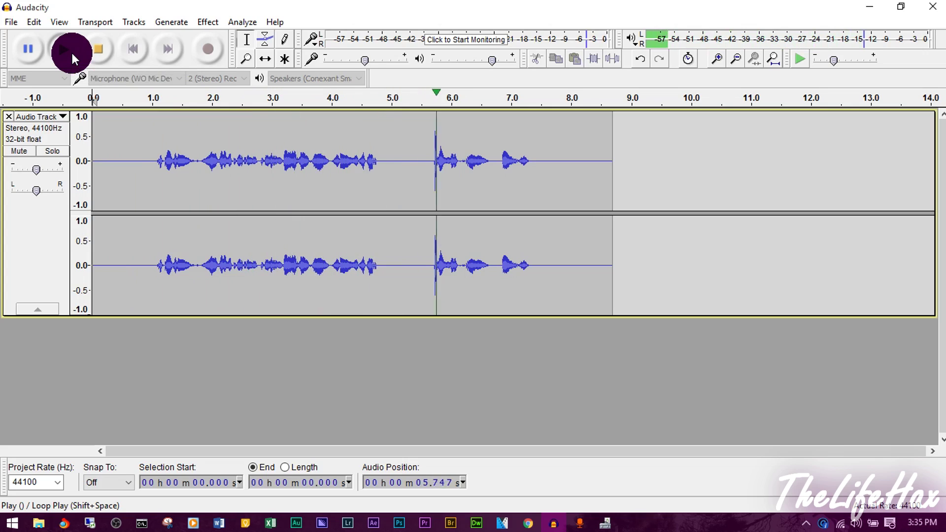
{"action": "left_click", "coordinate": [103, 42]}
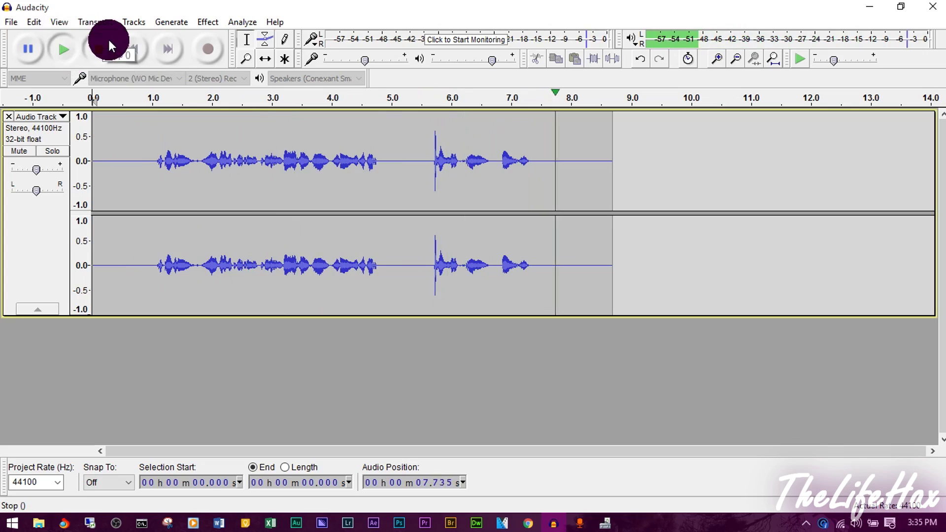
{"action": "left_click", "coordinate": [433, 184]}
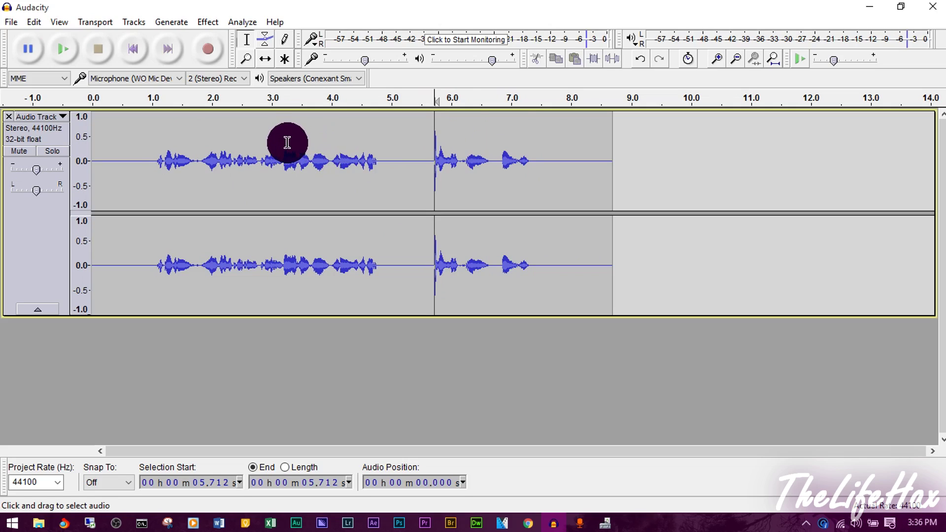
- Undo the 9-second recording, record a new voice test of about 8 seconds and play it back
{"action": "key", "text": "ctrl+z"}
{"action": "left_click", "coordinate": [206, 49]}
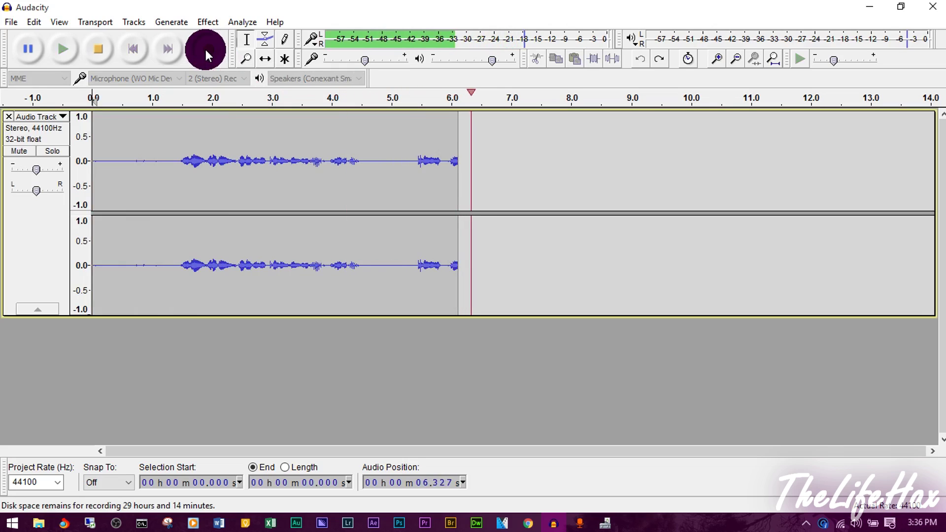
{"action": "left_click", "coordinate": [89, 50]}
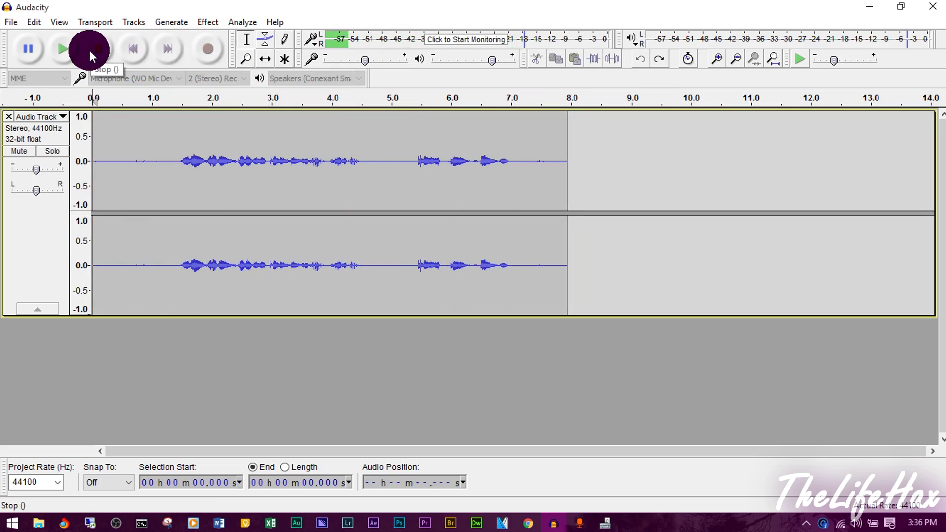
{"action": "left_click", "coordinate": [62, 47]}
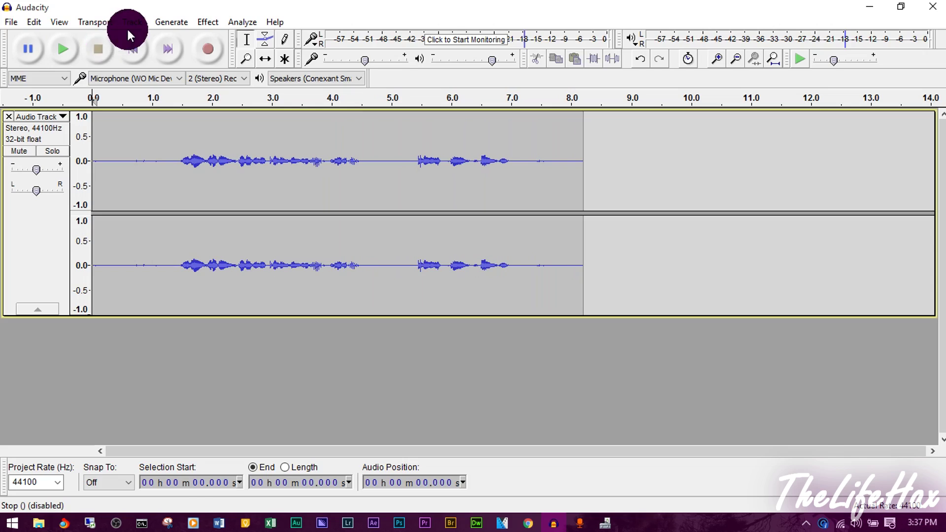
- Examine the waveform level of the spoken part, highlighting it from about 1.4 to 7.2 seconds and clearing the selection
{"action": "left_click", "coordinate": [163, 260]}
{"action": "left_click", "coordinate": [176, 170]}
{"action": "left_click_drag", "start_coordinate": [164, 175], "coordinate": [249, 181]}
{"action": "left_click", "coordinate": [226, 178]}
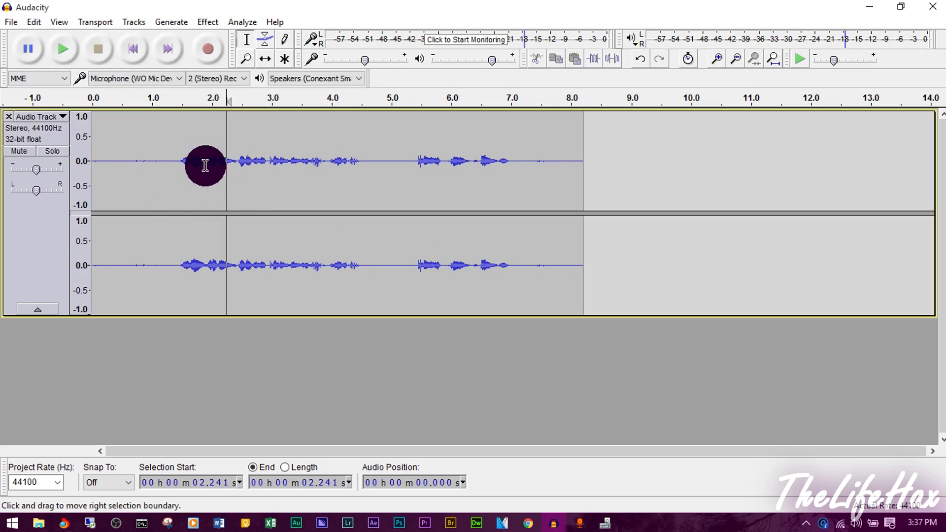
{"action": "left_click_drag", "start_coordinate": [177, 171], "coordinate": [525, 185]}
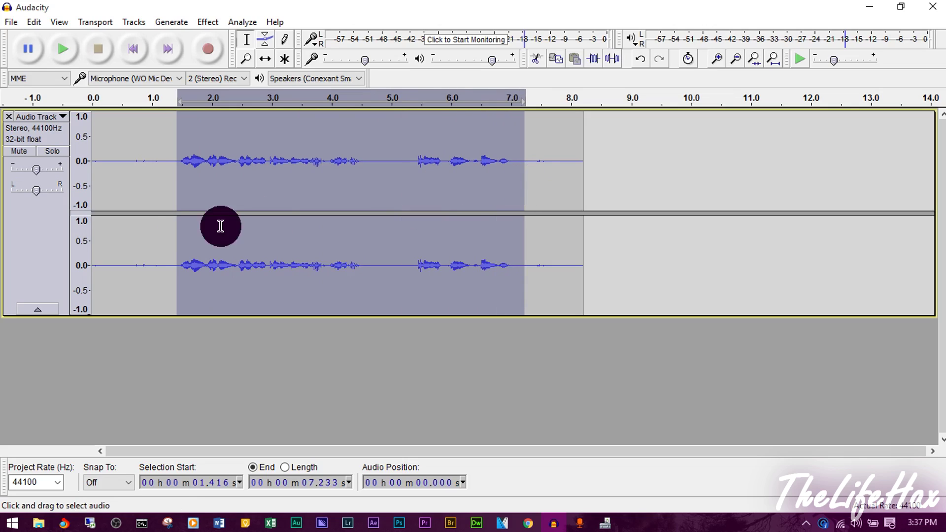
{"action": "left_click", "coordinate": [164, 232]}
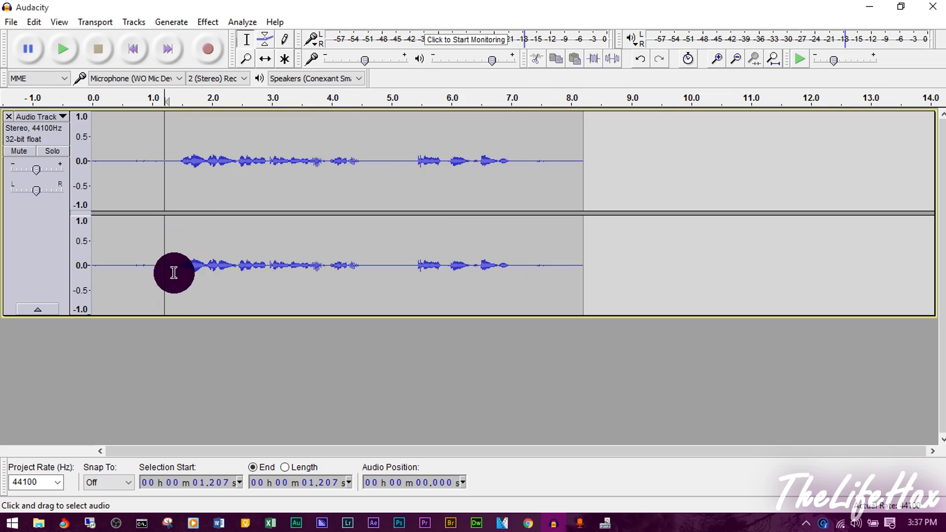
- Select the silence from the start of the track to about 1.4 seconds and delete it
{"action": "left_click_drag", "start_coordinate": [173, 272], "coordinate": [46, 255]}
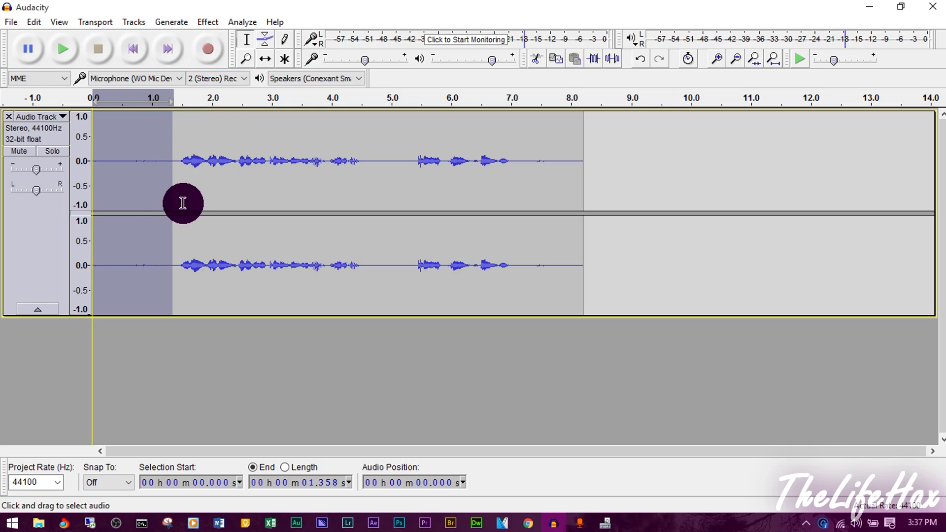
{"action": "left_click", "coordinate": [167, 192]}
{"action": "left_click_drag", "start_coordinate": [168, 212], "coordinate": [87, 207]}
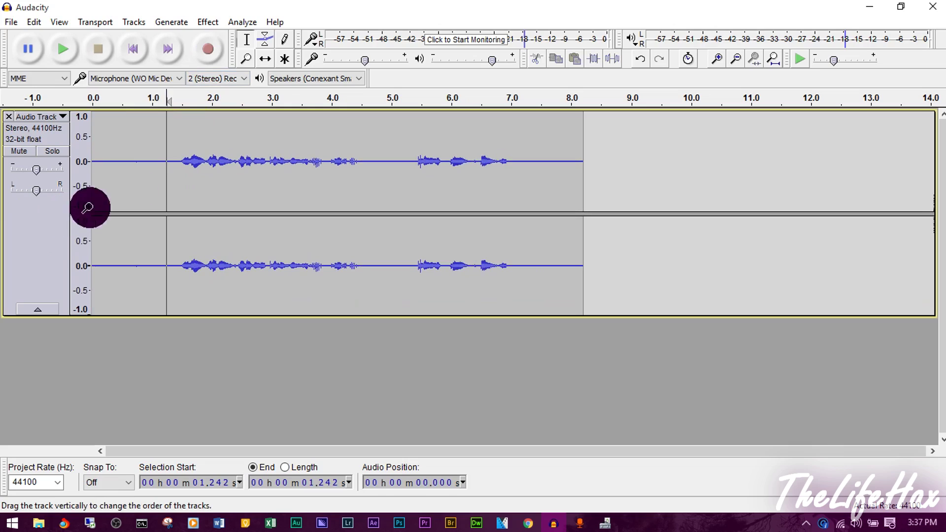
{"action": "left_click_drag", "start_coordinate": [174, 188], "coordinate": [59, 180]}
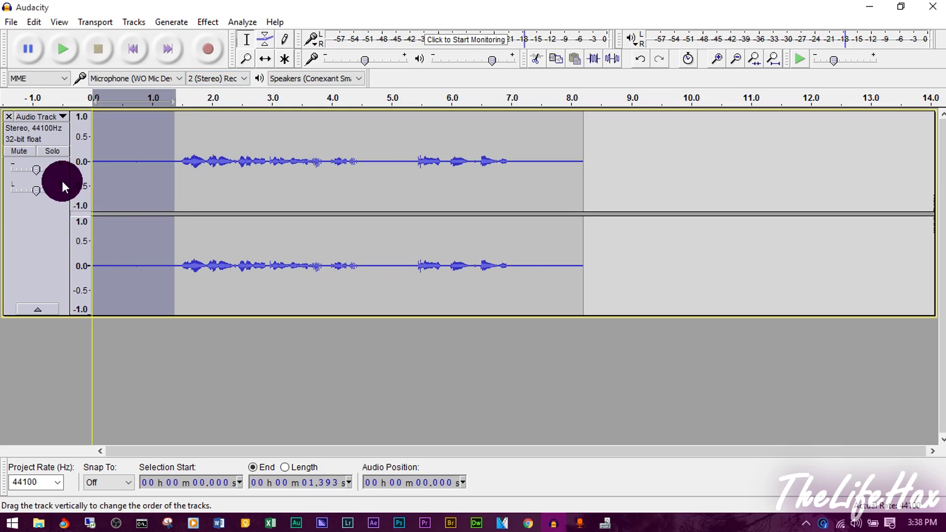
{"action": "key", "text": "Delete"}
- Amplify the whole track by 9.1 dB with clipping allowed
{"action": "key", "text": "ctrl+a"}
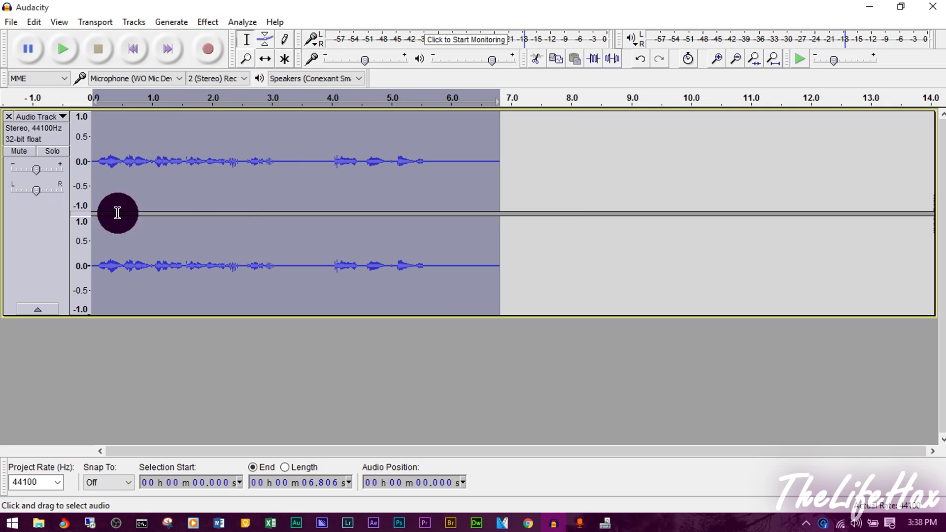
{"action": "left_click", "coordinate": [197, 22]}
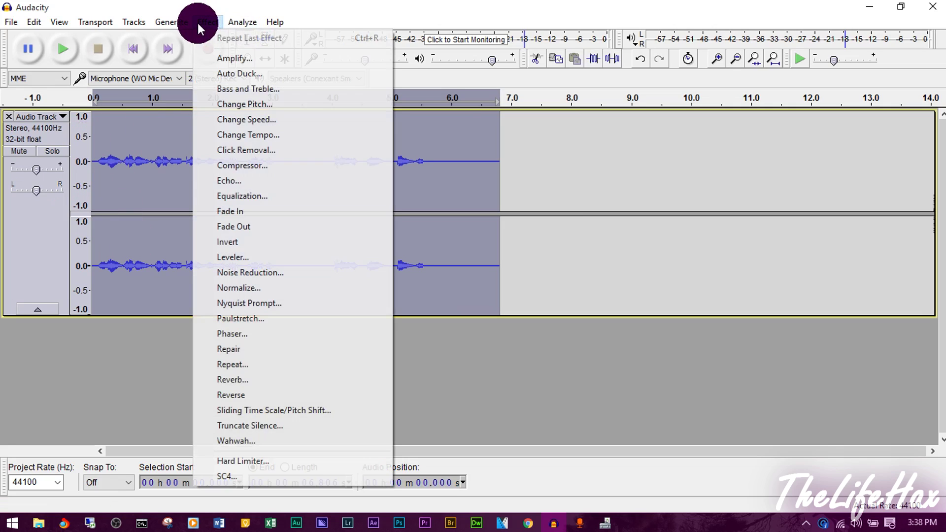
{"action": "left_click", "coordinate": [231, 58]}
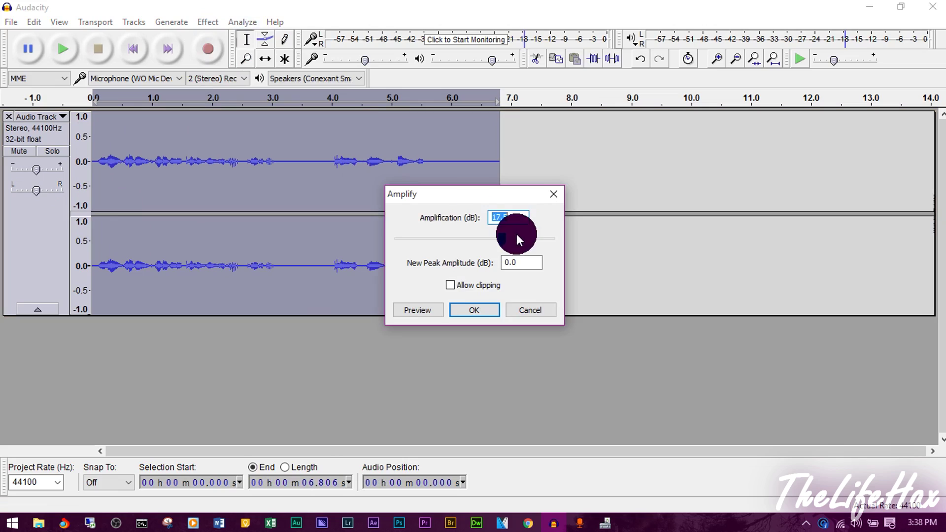
{"action": "left_click", "coordinate": [463, 279]}
{"action": "mouse_move", "coordinate": [500, 238]}
{"action": "left_mouse_down"}
{"action": "mouse_move", "coordinate": [477, 240]}
{"action": "mouse_move", "coordinate": [487, 237]}
{"action": "left_mouse_up"}
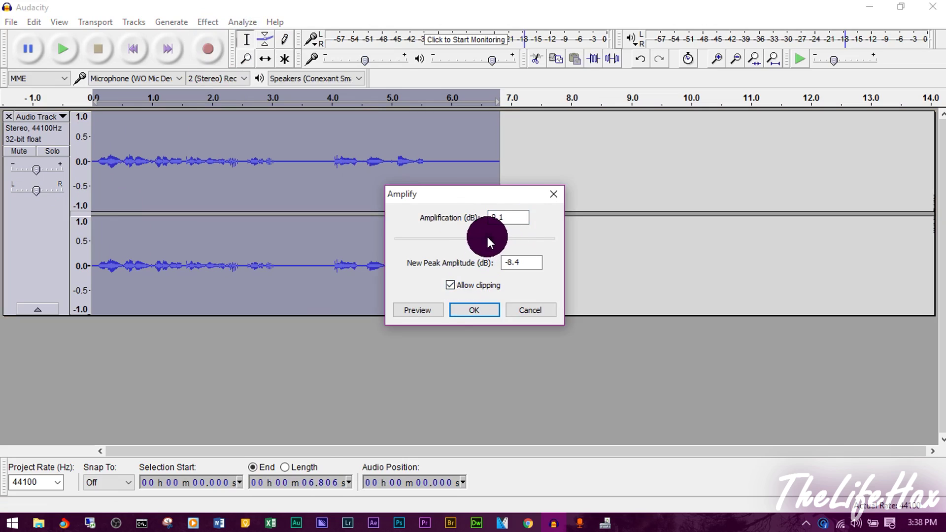
{"action": "left_click", "coordinate": [466, 314]}
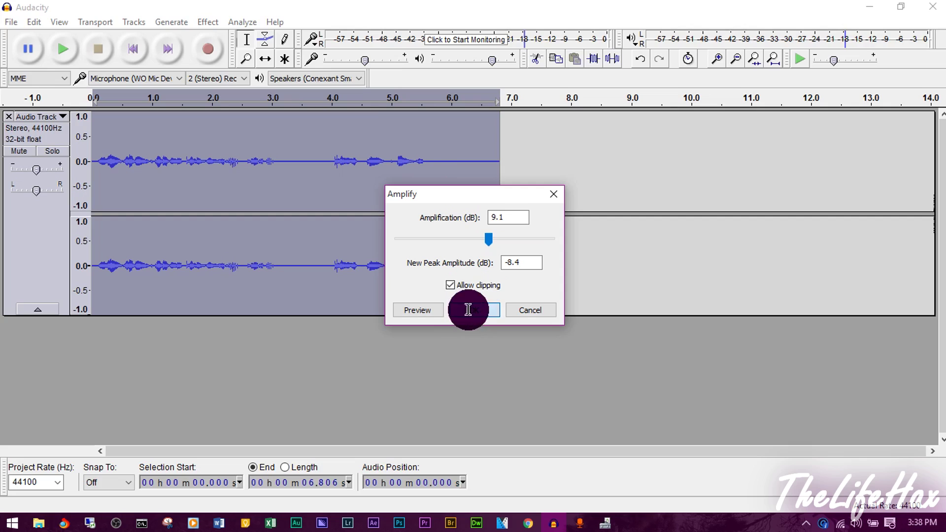
- Examine the amplified waveform, play the recording from about 0.1 seconds and stop playback
{"action": "left_click", "coordinate": [110, 162]}
{"action": "left_click_drag", "start_coordinate": [118, 158], "coordinate": [490, 160]}
{"action": "left_click", "coordinate": [100, 163]}
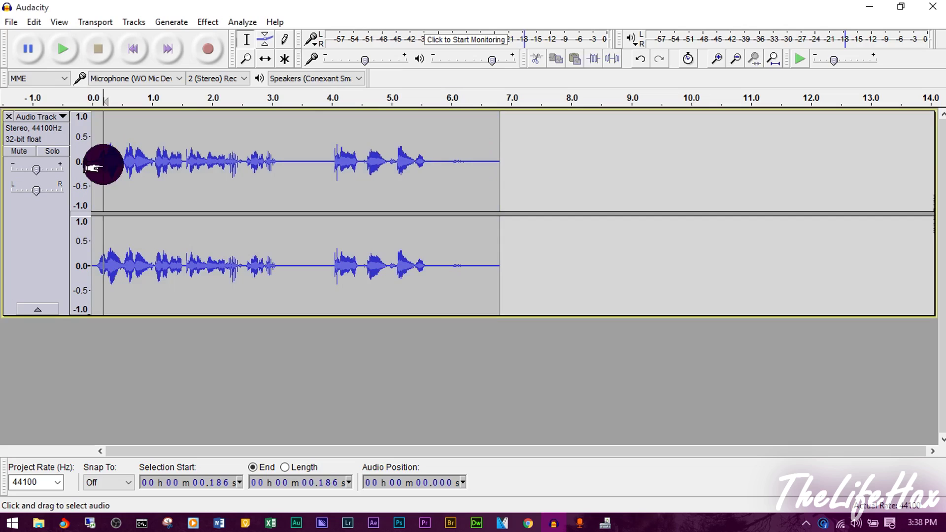
{"action": "left_click", "coordinate": [63, 41]}
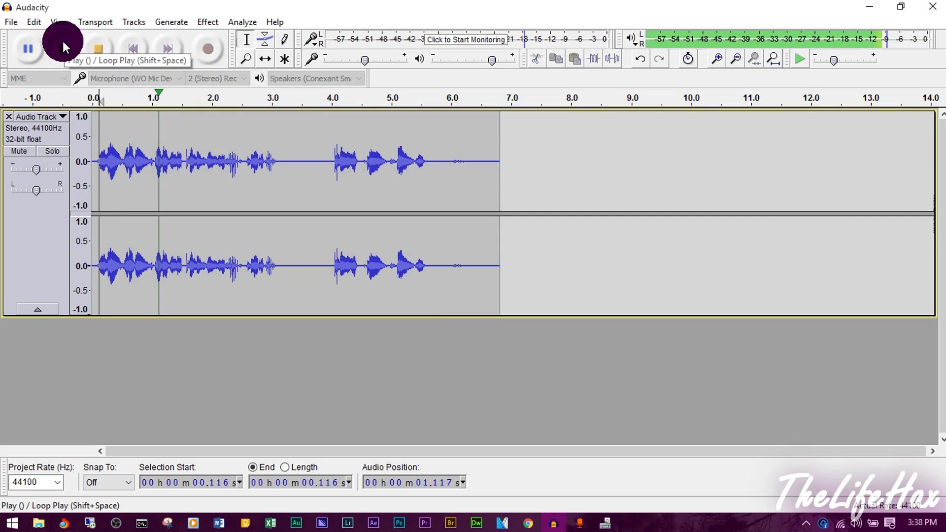
{"action": "left_click", "coordinate": [96, 45]}
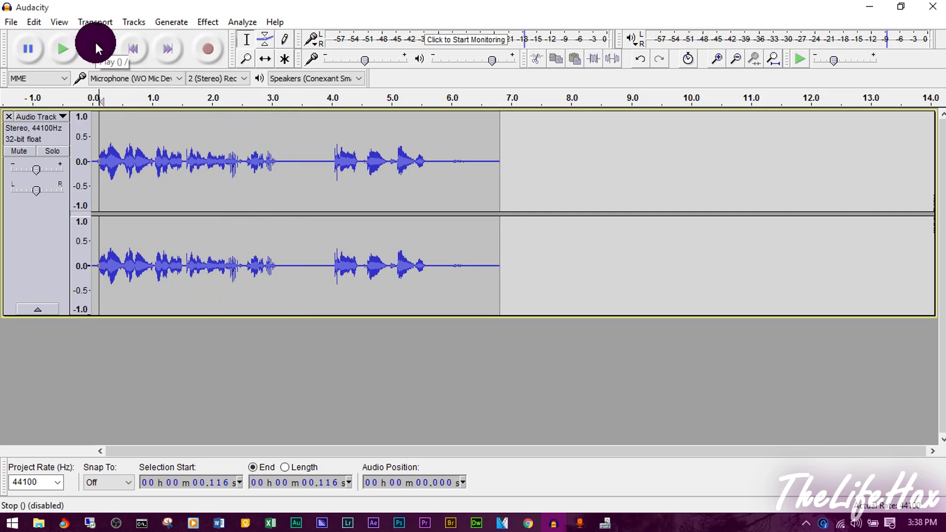